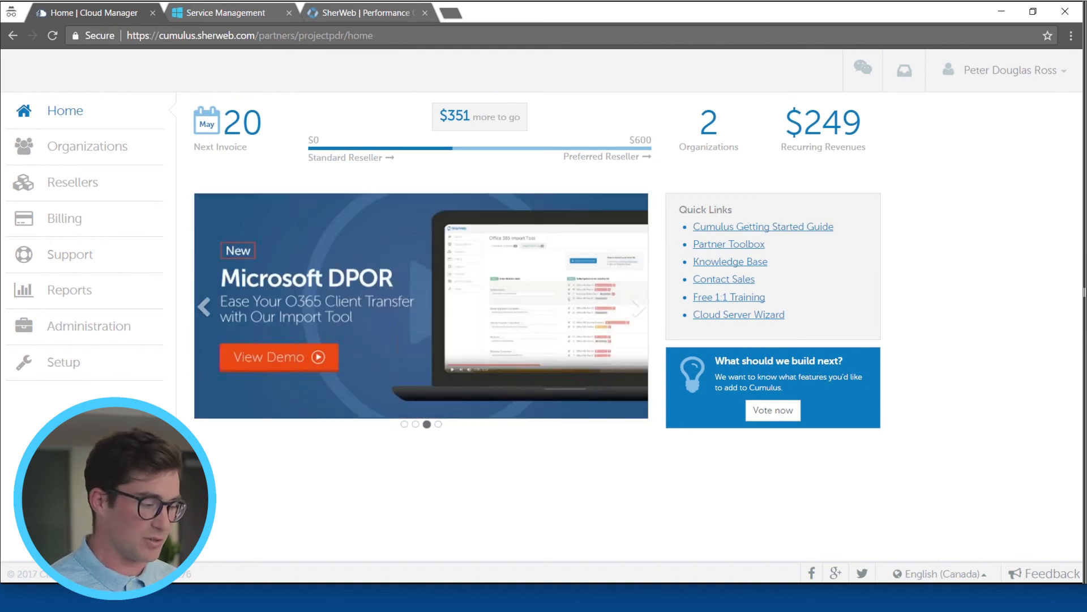
Step: Look at the Cloud Server Wizard entry in the offers of the Performance Cloud Café organization, then leave the organization
{"action": "left_click", "coordinate": [403, 424]}
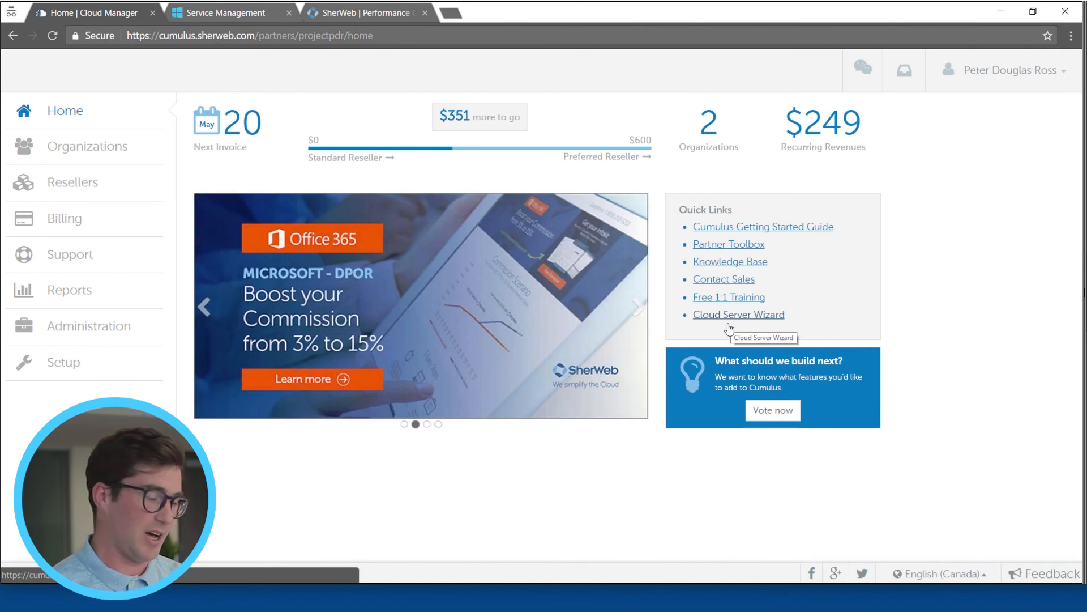
{"action": "left_click", "coordinate": [83, 160]}
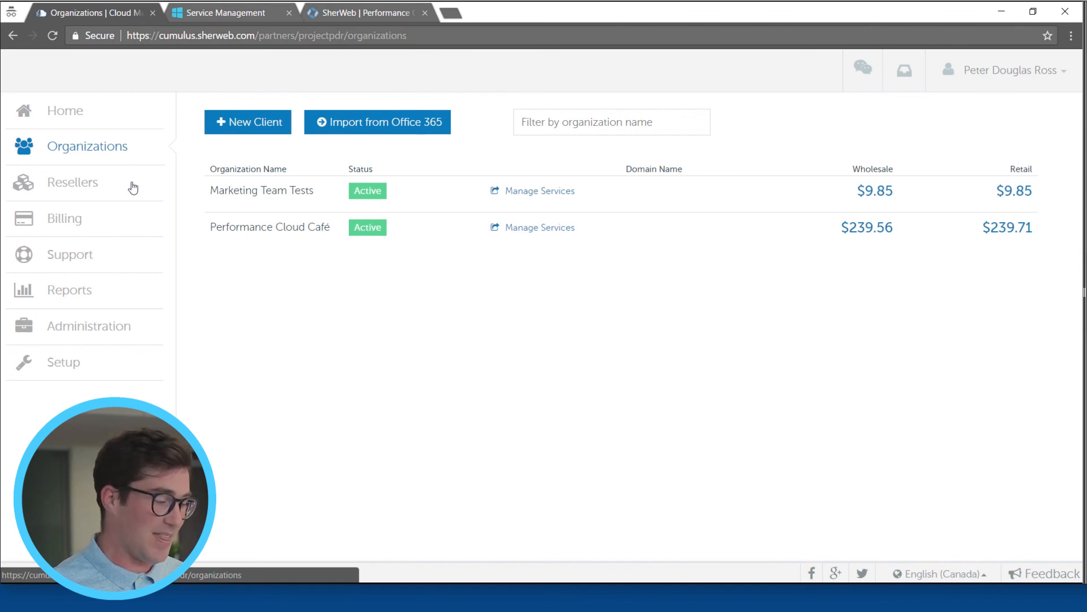
{"action": "left_click", "coordinate": [244, 229]}
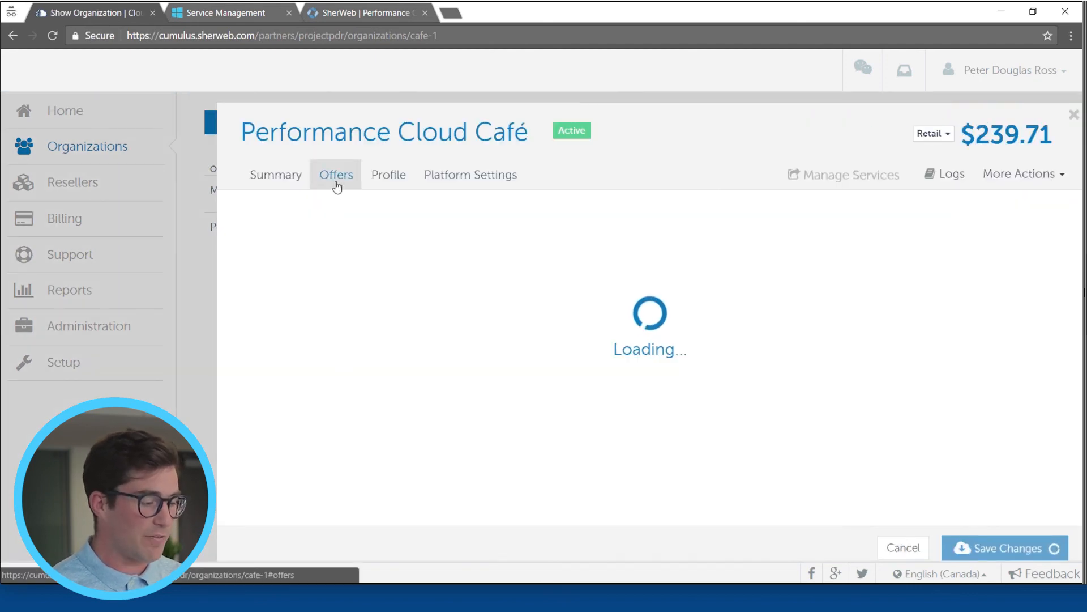
{"action": "left_click", "coordinate": [336, 186]}
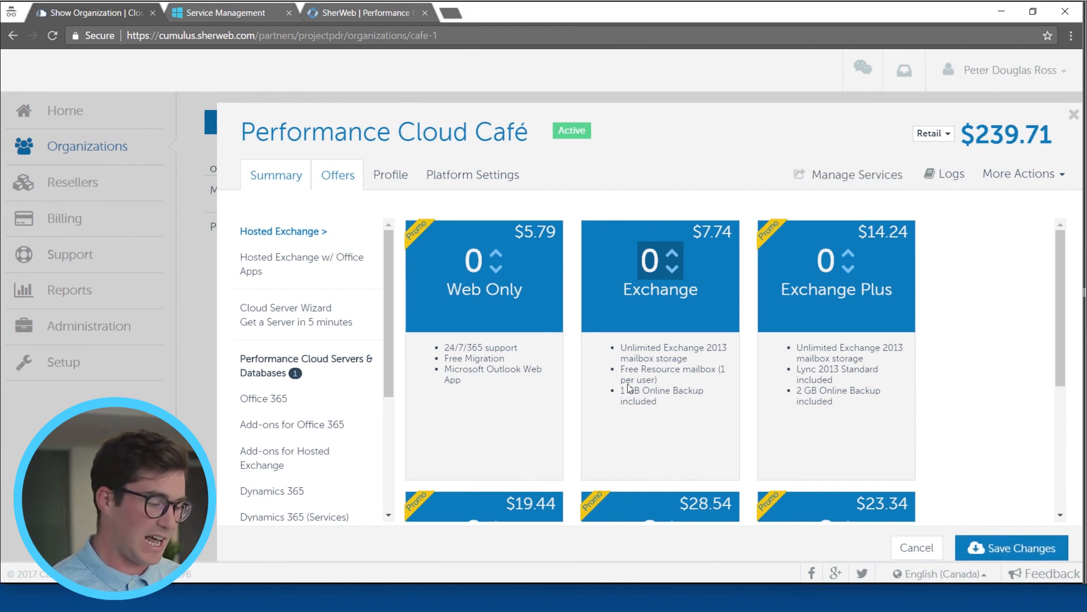
{"action": "left_click", "coordinate": [262, 331]}
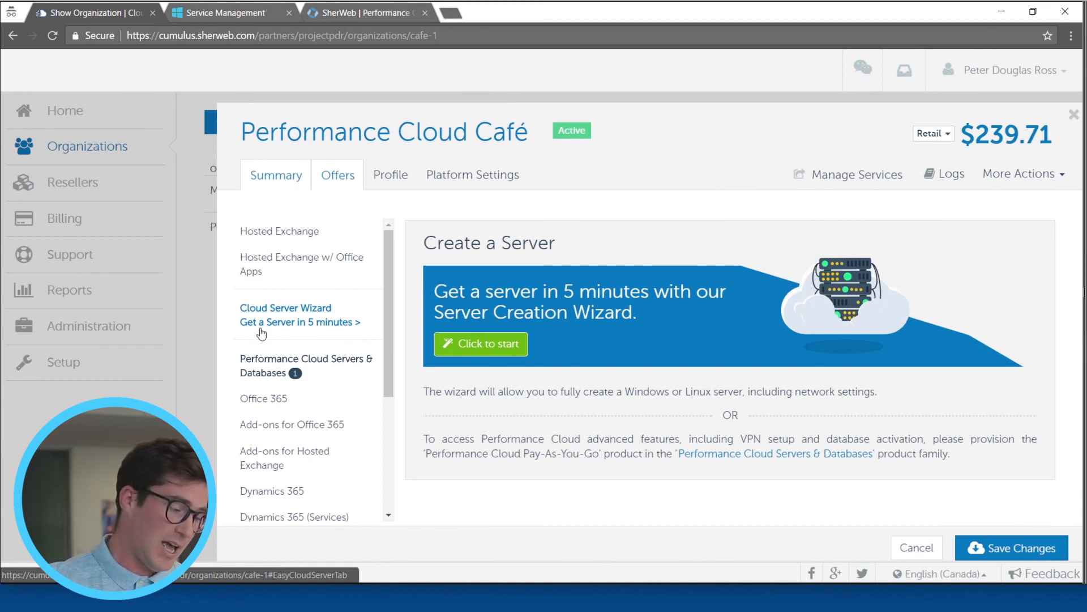
{"action": "left_click", "coordinate": [146, 335]}
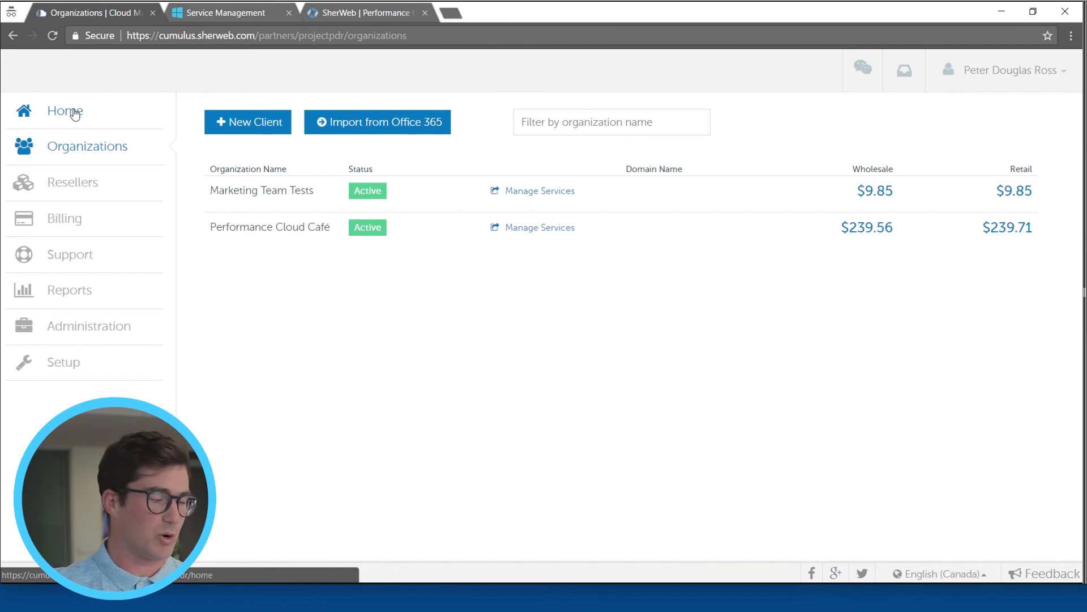
Step: Launch the Cloud Server Wizard from the home page's quick links and choose Performance Cloud Café as the organization
{"action": "left_click", "coordinate": [75, 112]}
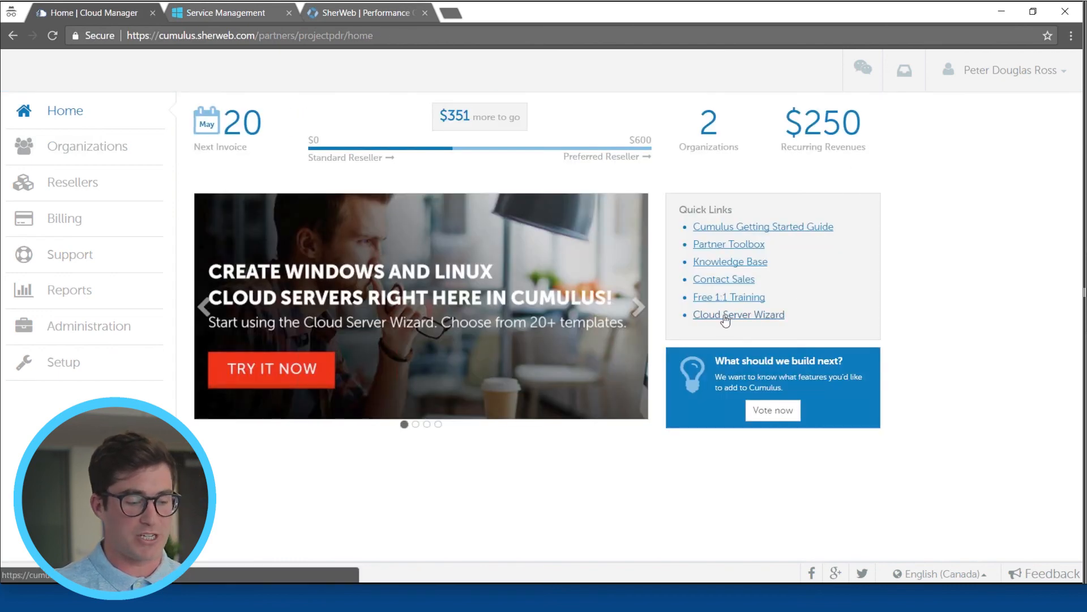
{"action": "left_click", "coordinate": [726, 320]}
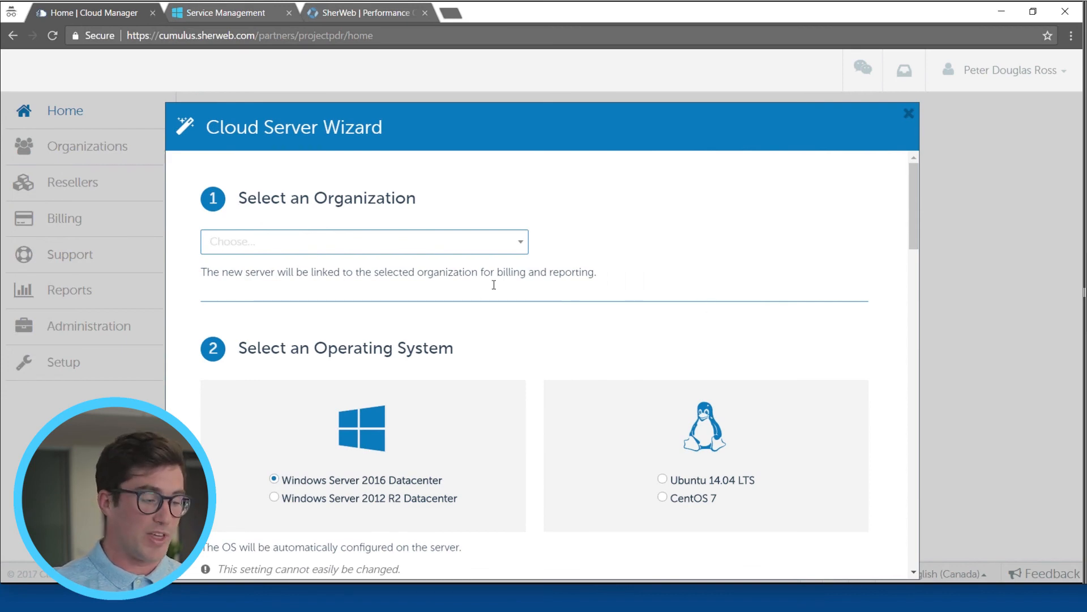
{"action": "left_click", "coordinate": [509, 245]}
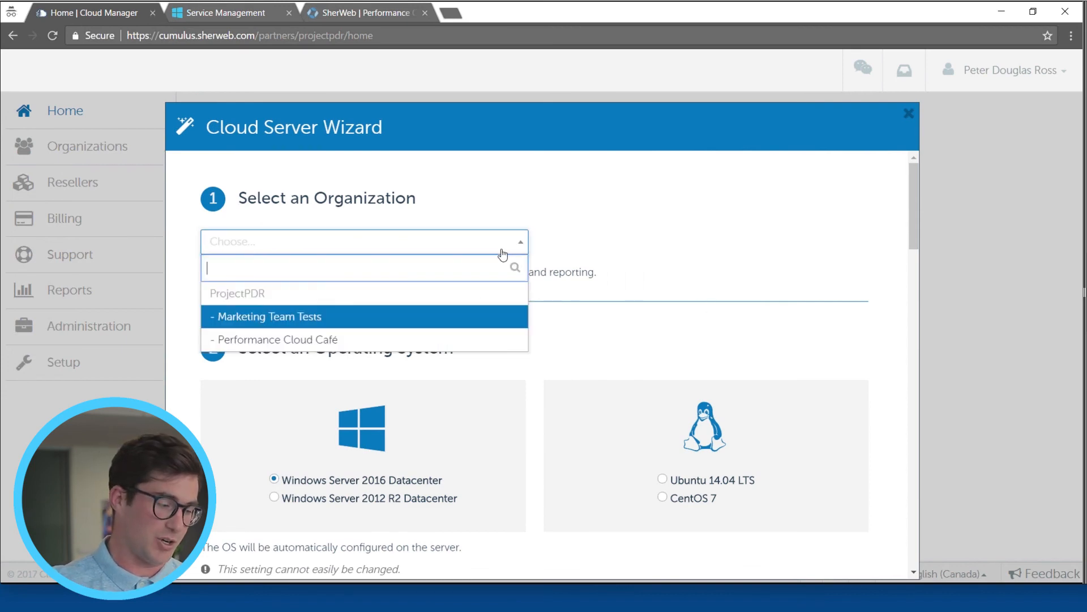
{"action": "left_click", "coordinate": [375, 343]}
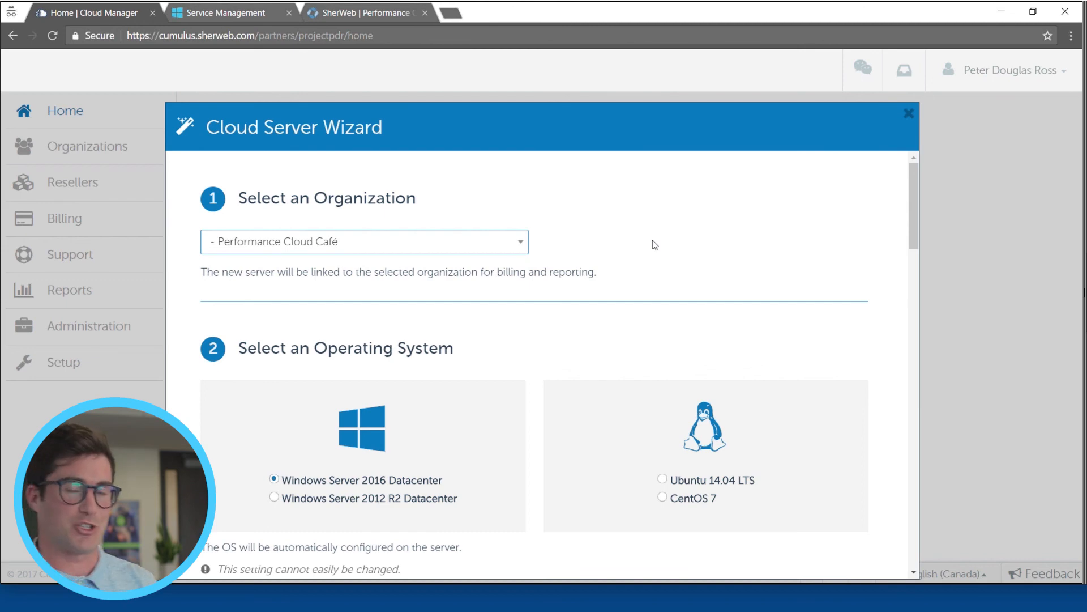
Step: Expand the wizard's hardware configuration section to show all available server plans
{"action": "scroll", "coordinate": [645, 242], "scroll_direction": "down", "scroll_amount": 4}
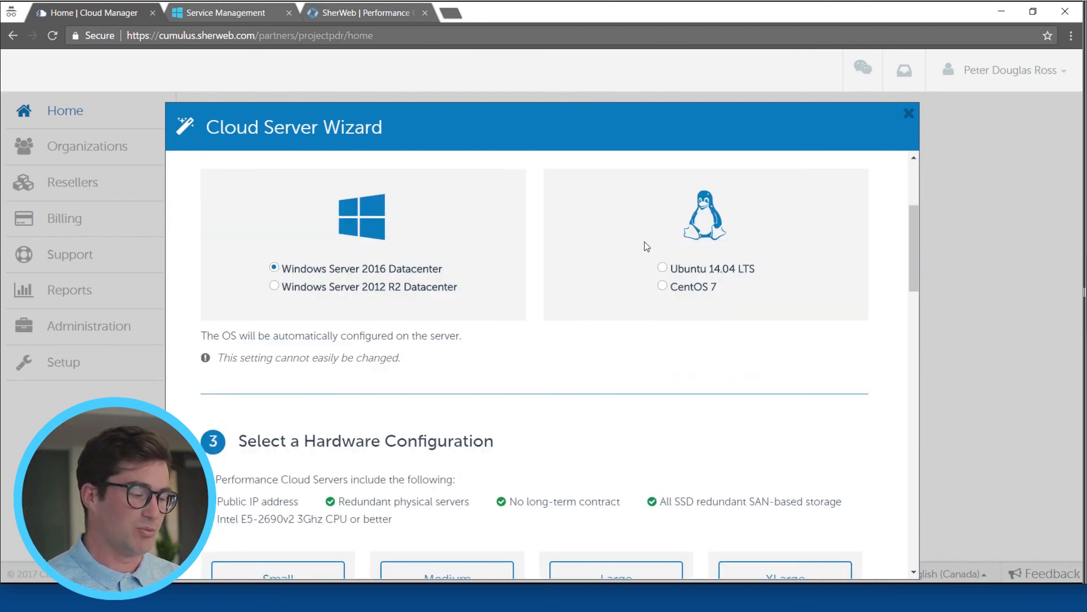
{"action": "scroll", "coordinate": [646, 242], "scroll_direction": "up", "scroll_amount": 1}
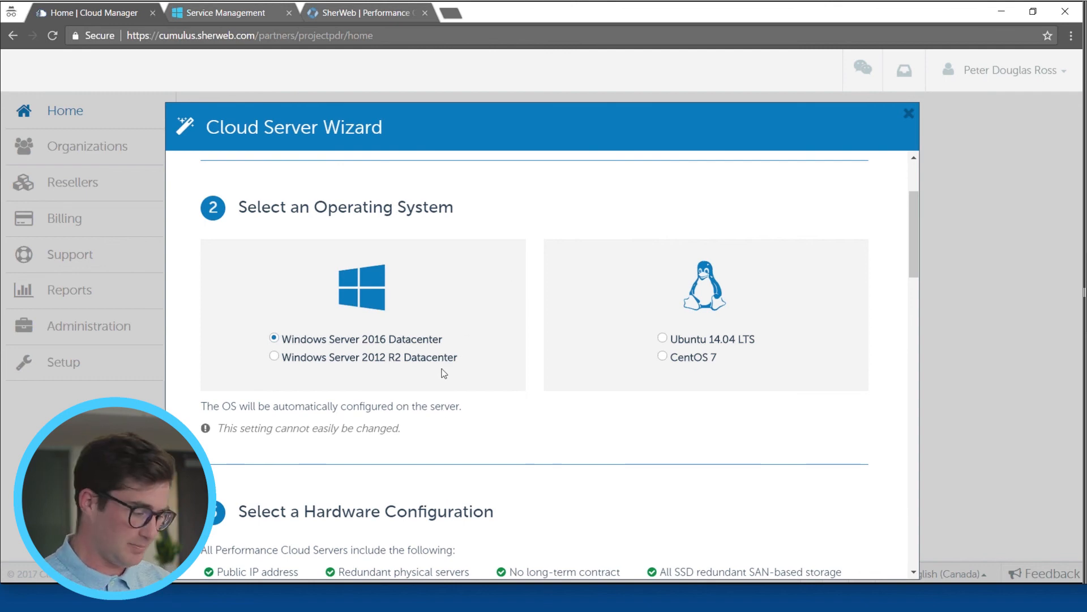
{"action": "scroll", "coordinate": [568, 463], "scroll_direction": "down", "scroll_amount": 6}
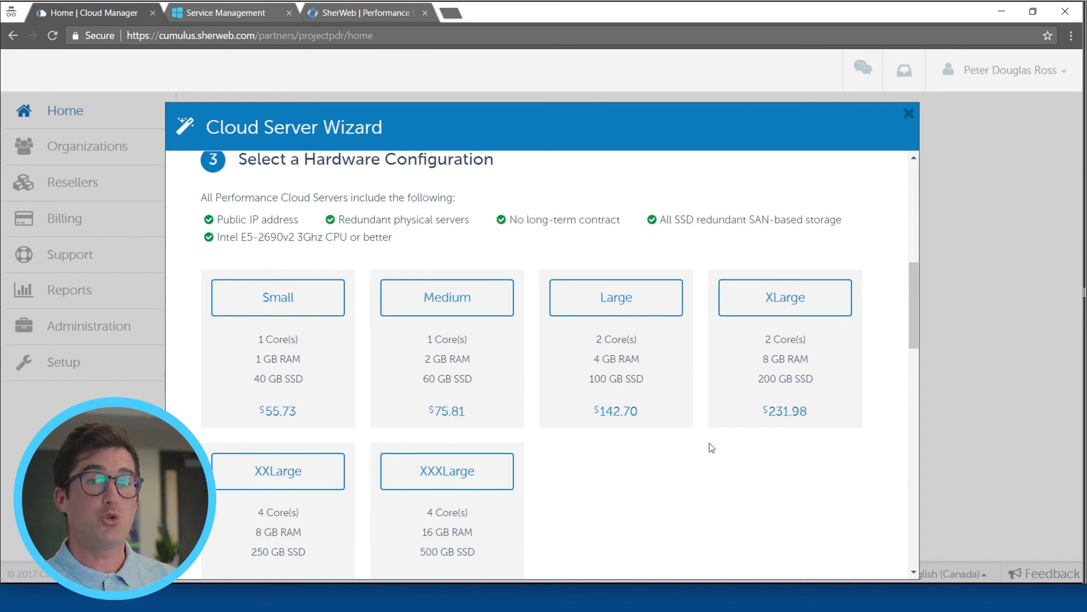
{"action": "scroll", "coordinate": [699, 449], "scroll_direction": "down", "scroll_amount": 1}
{"action": "scroll", "coordinate": [699, 449], "scroll_direction": "down", "scroll_amount": 1}
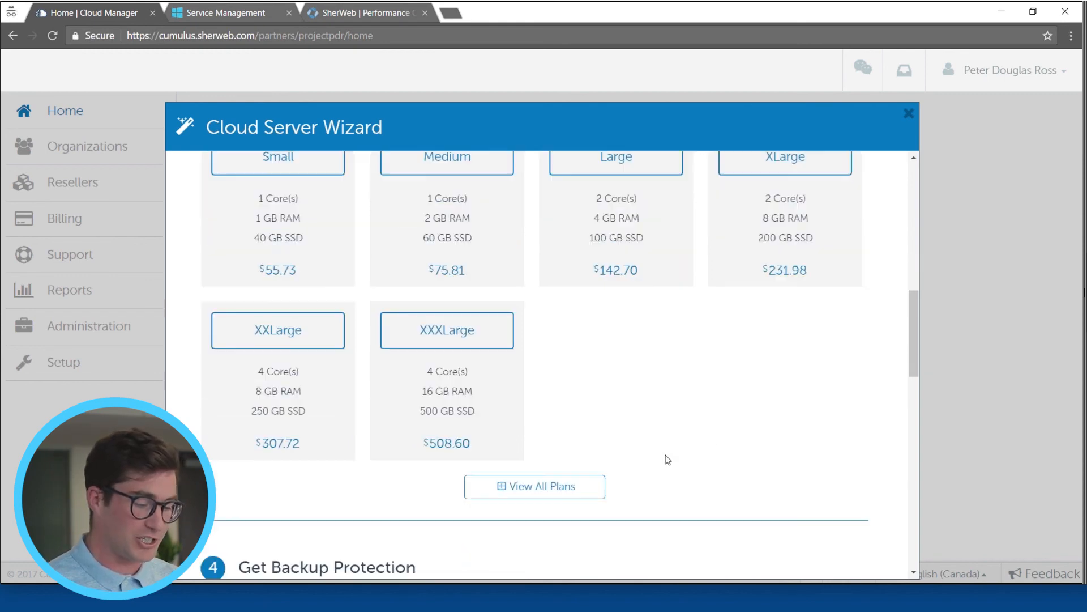
{"action": "left_click", "coordinate": [557, 490]}
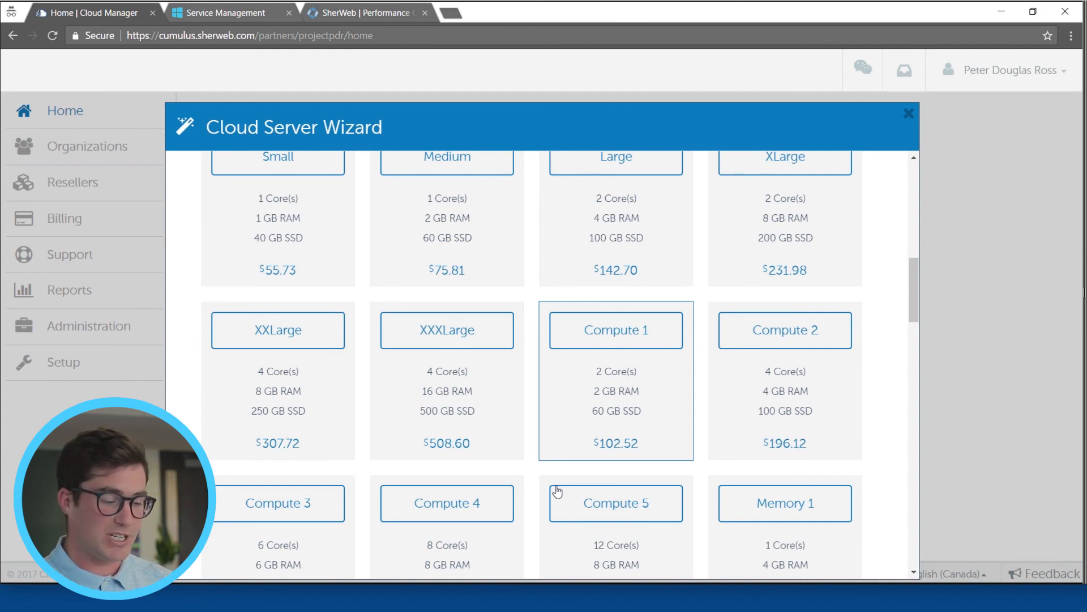
Step: Look through the Compute, Memory and Storage plans and select the Large configuration with 2 cores, 4 GB RAM and 100 GB SSD
{"action": "scroll", "coordinate": [648, 416], "scroll_direction": "down", "scroll_amount": 1}
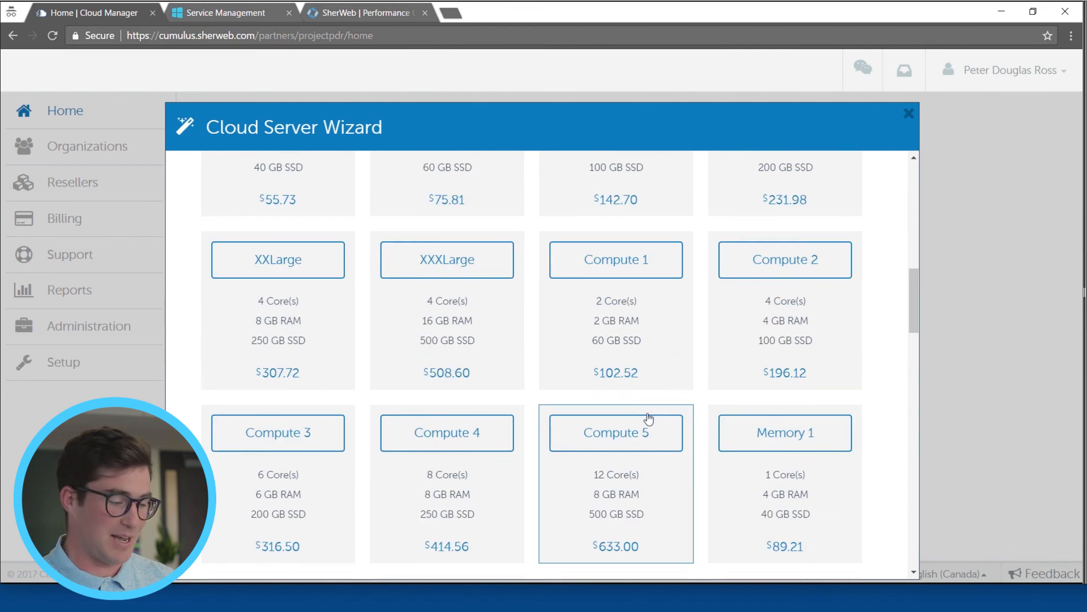
{"action": "scroll", "coordinate": [649, 419], "scroll_direction": "down", "scroll_amount": 3}
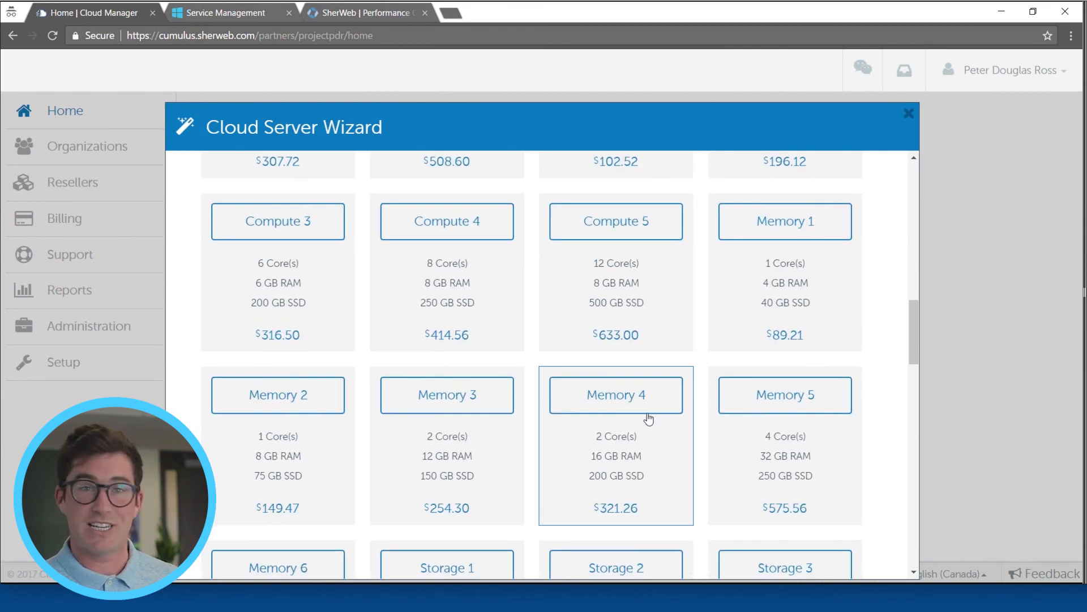
{"action": "scroll", "coordinate": [649, 419], "scroll_direction": "down", "scroll_amount": 3}
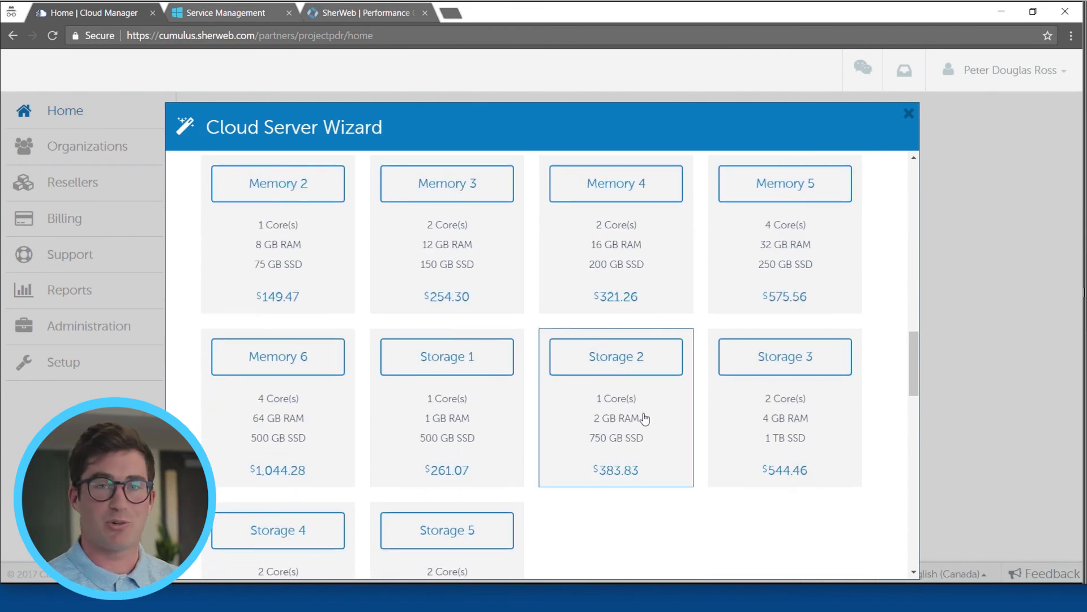
{"action": "scroll", "coordinate": [674, 413], "scroll_direction": "up", "scroll_amount": 6}
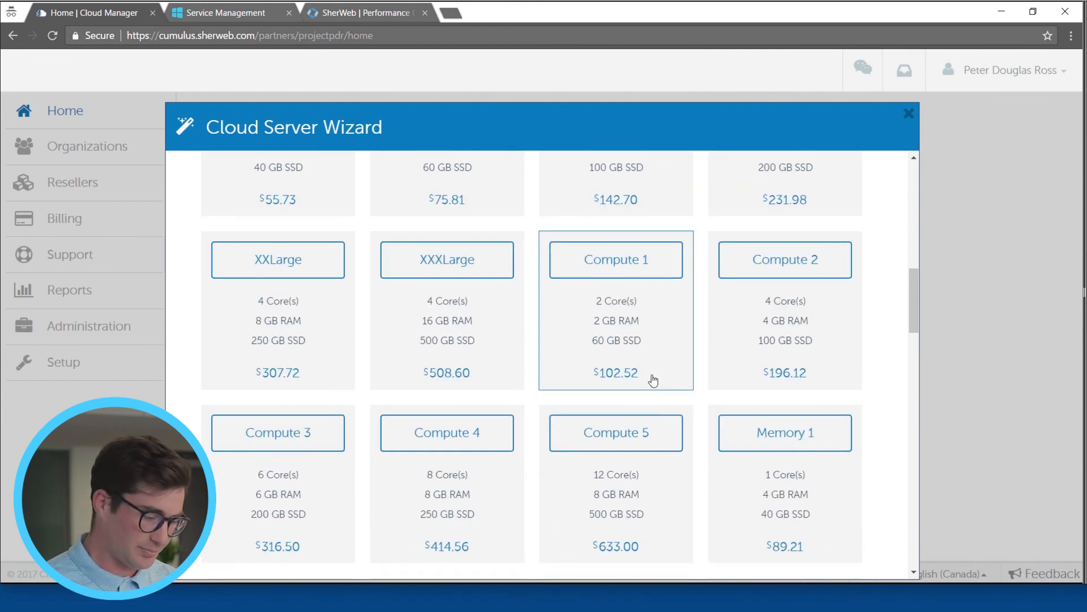
{"action": "scroll", "coordinate": [653, 363], "scroll_direction": "up", "scroll_amount": 1}
{"action": "scroll", "coordinate": [656, 323], "scroll_direction": "up", "scroll_amount": 1}
{"action": "left_click", "coordinate": [663, 334]}
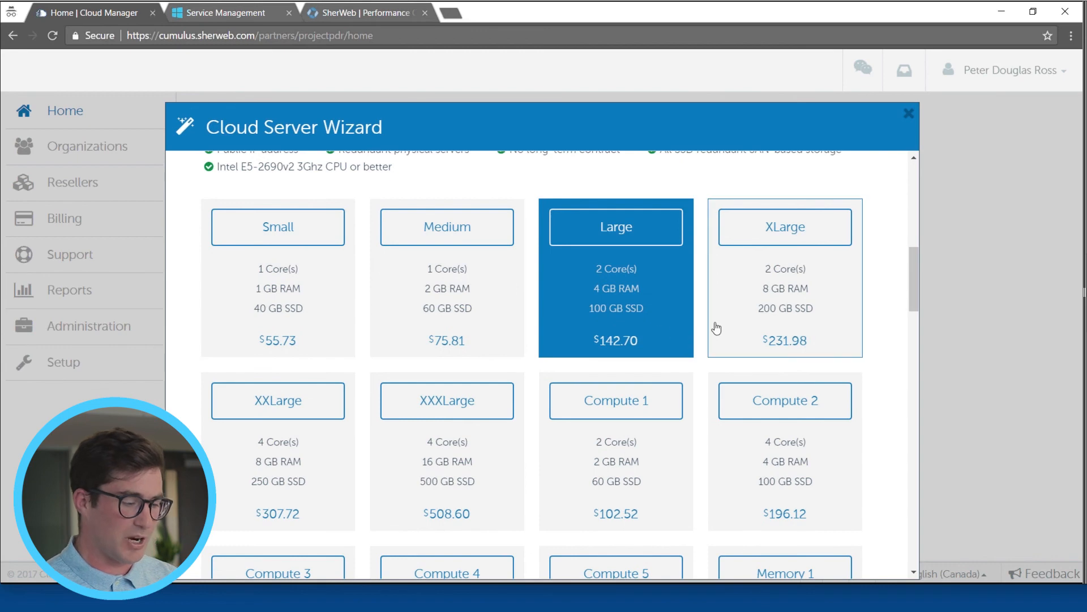
Step: Review the backup protection and support options, and name the new server Test123 in the server settings
{"action": "scroll", "coordinate": [597, 337], "scroll_direction": "down", "scroll_amount": 7}
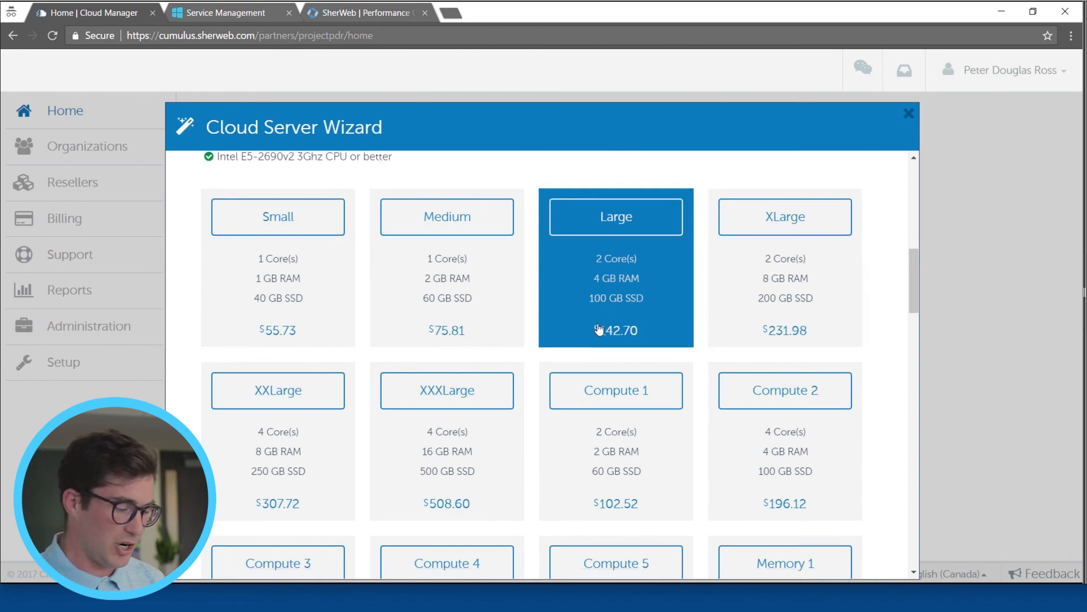
{"action": "scroll", "coordinate": [597, 339], "scroll_direction": "down", "scroll_amount": 8}
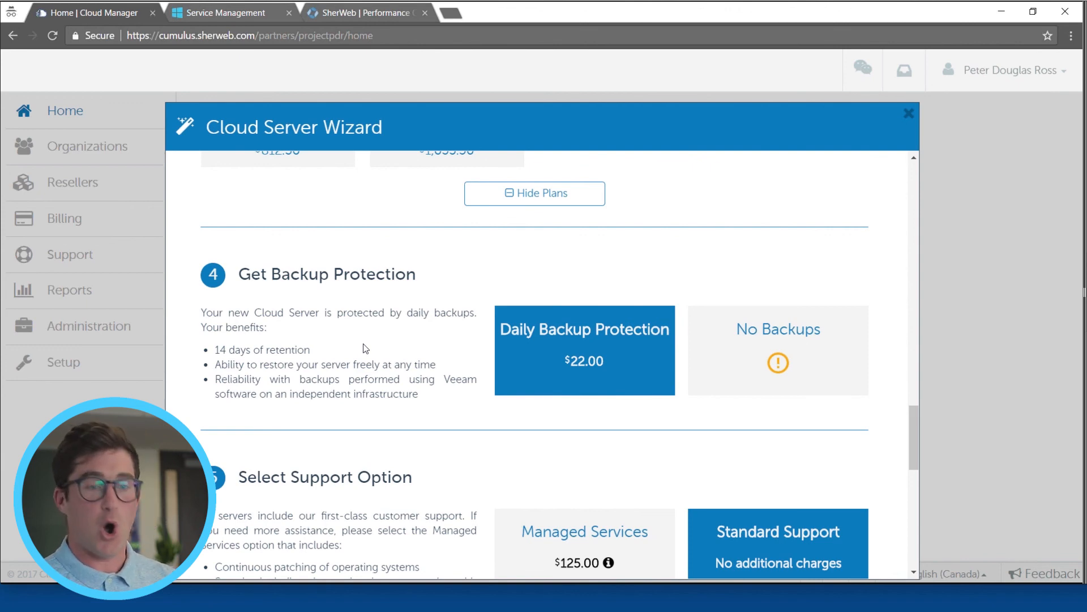
{"action": "mouse_move", "coordinate": [779, 363]}
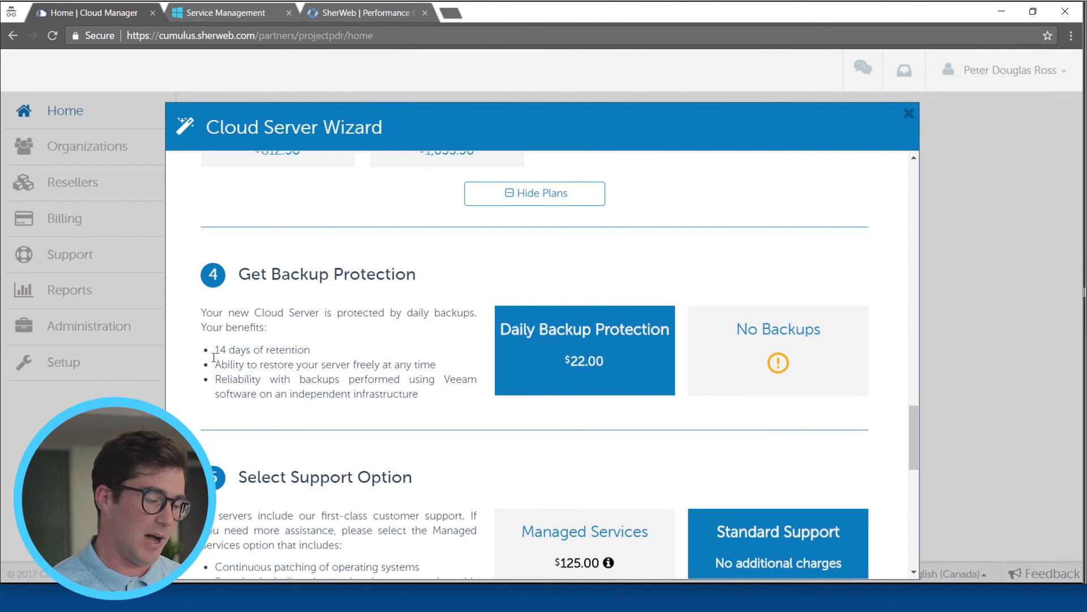
{"action": "scroll", "coordinate": [347, 365], "scroll_direction": "down", "scroll_amount": 1}
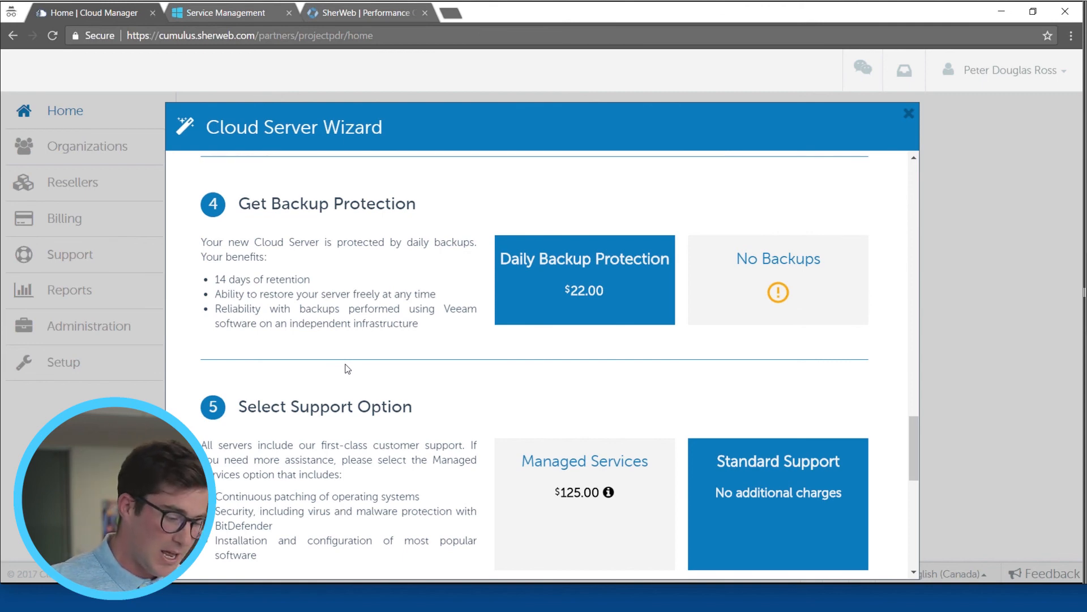
{"action": "scroll", "coordinate": [348, 368], "scroll_direction": "down", "scroll_amount": 3}
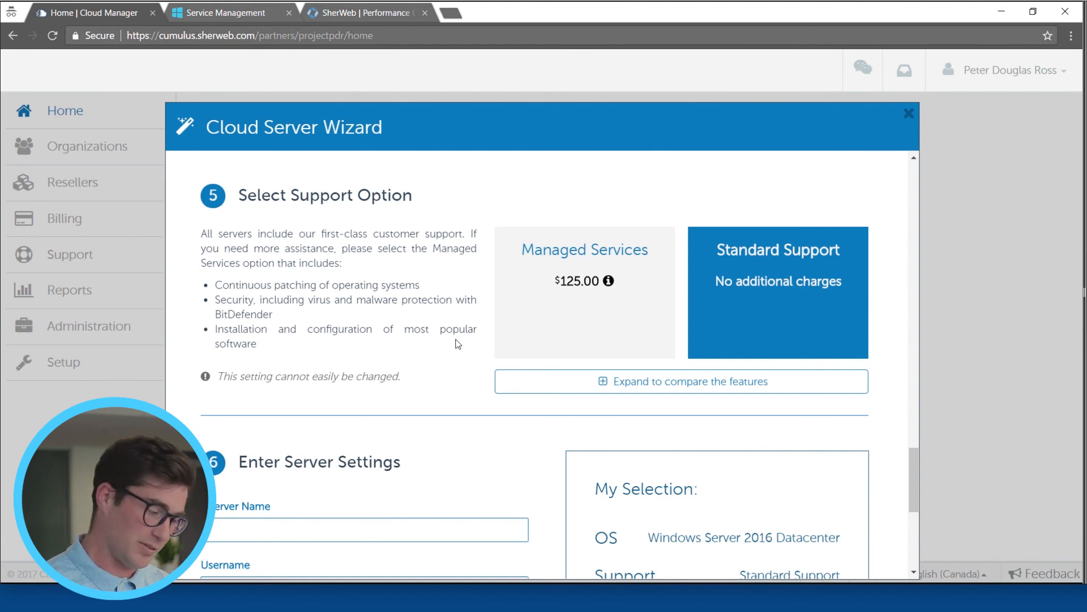
{"action": "scroll", "coordinate": [327, 460], "scroll_direction": "down", "scroll_amount": 5}
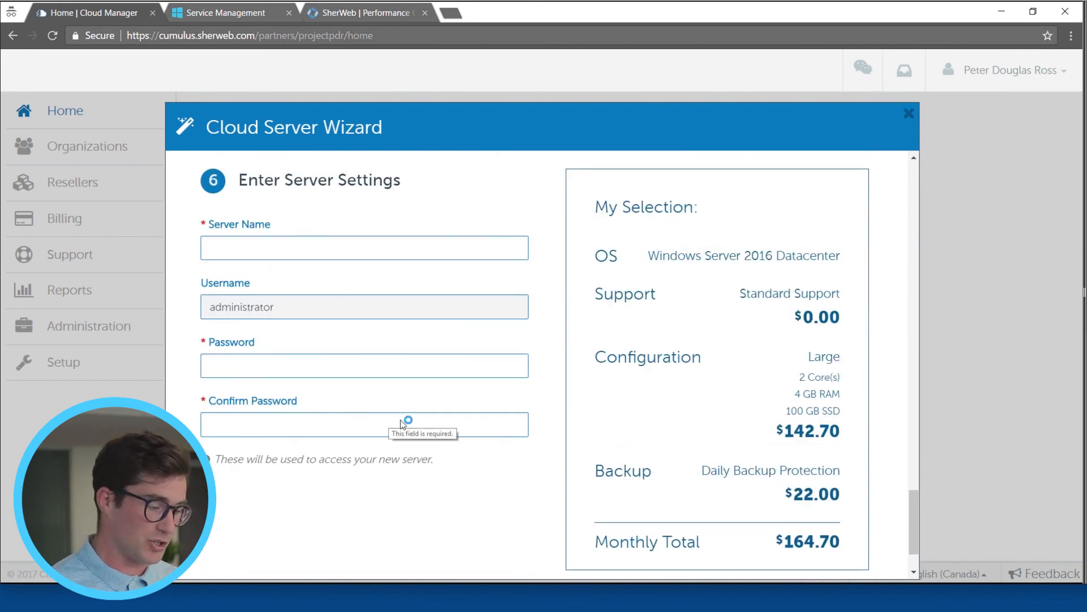
{"action": "left_click", "coordinate": [337, 255]}
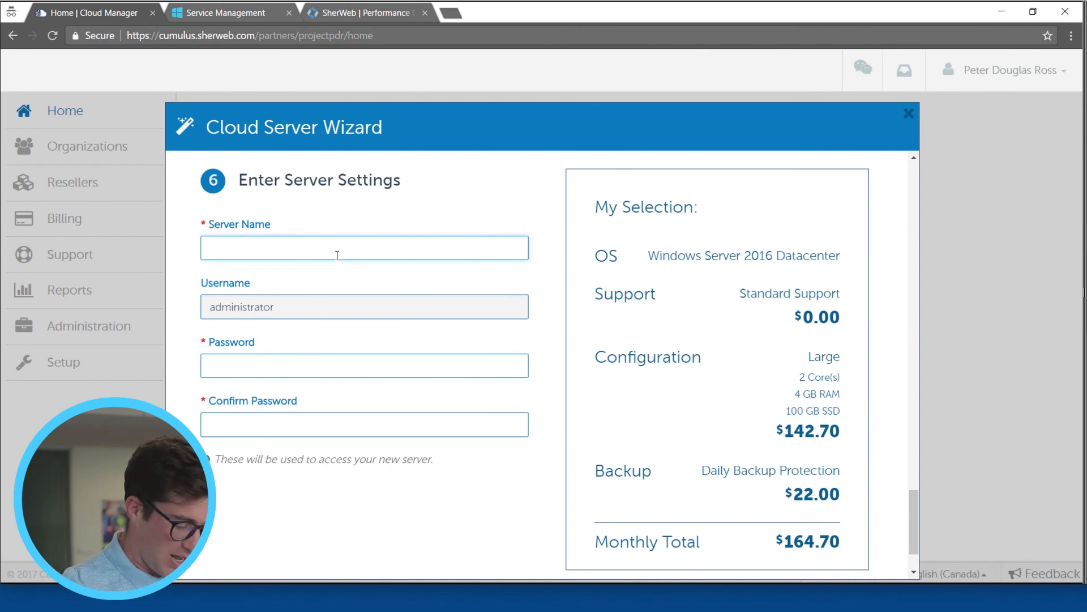
{"action": "type", "text": "Test123"}
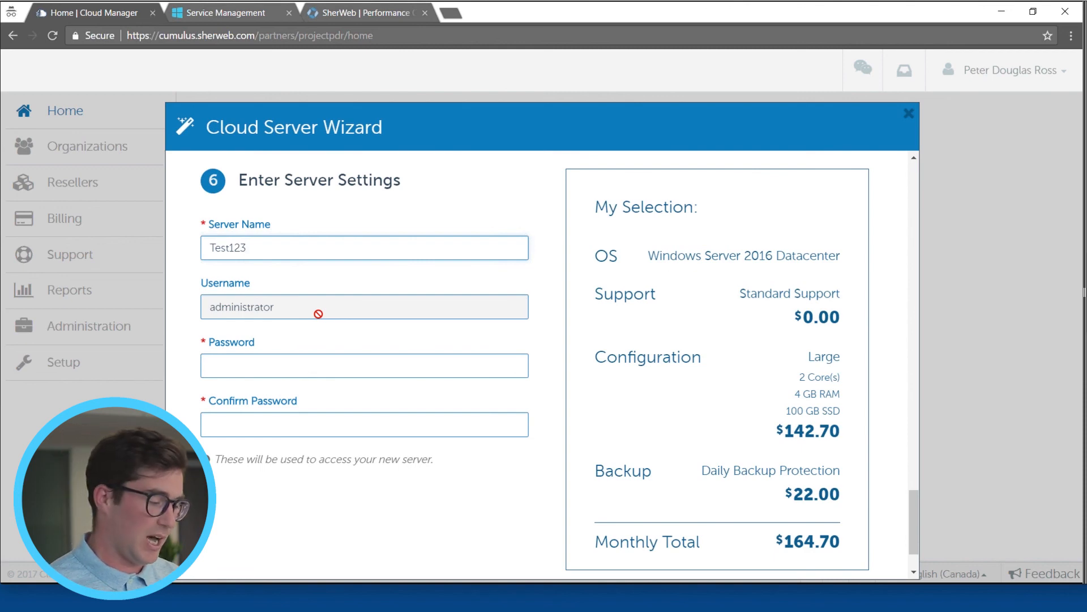
Step: Enter the administrator account's password for the new server and repeat it in the confirmation field
{"action": "left_click", "coordinate": [310, 361]}
{"action": "type", "text": "••"}
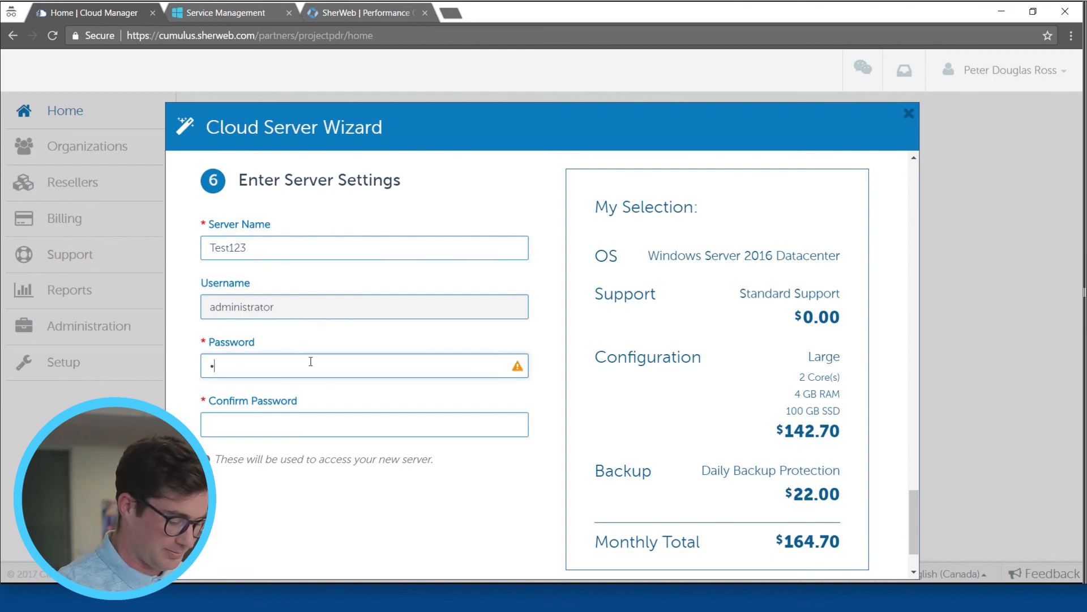
{"action": "type", "text": "••••••••••"}
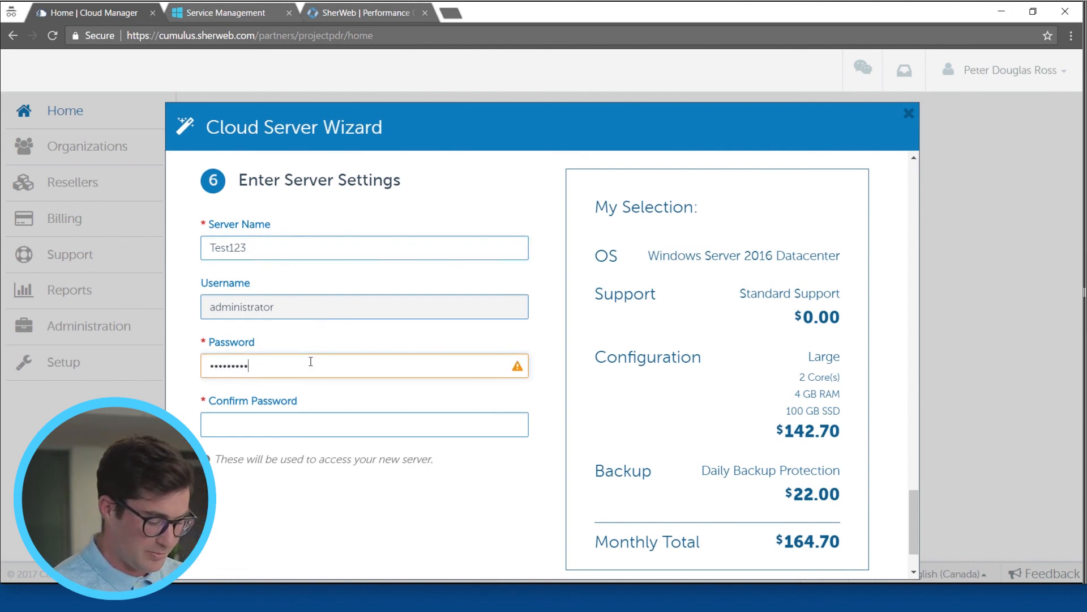
{"action": "key", "text": "Tab"}
{"action": "type", "text": "•••"}
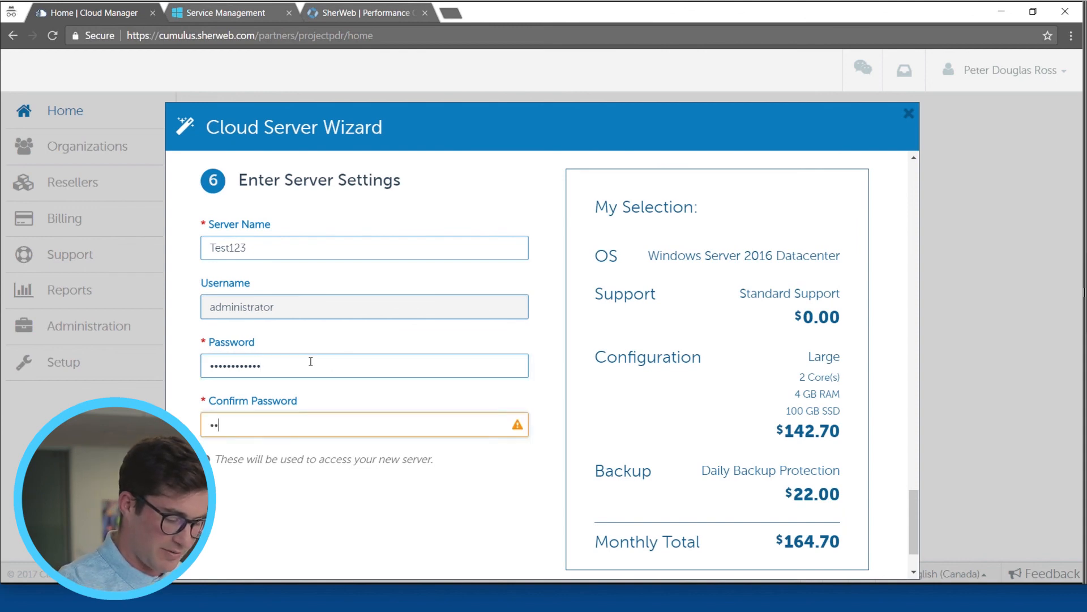
{"action": "type", "text": "•••••••••"}
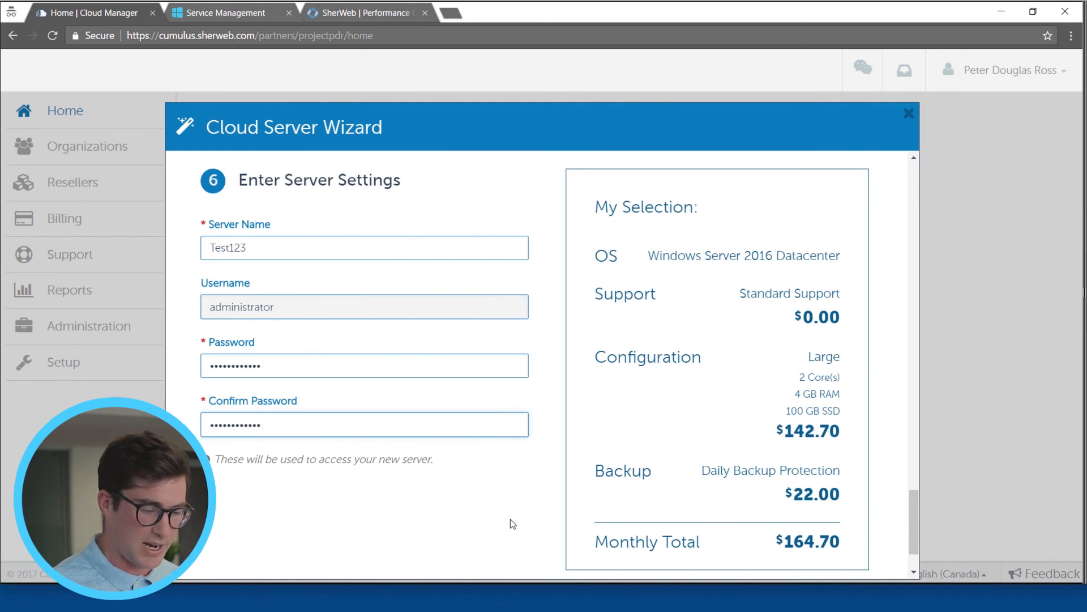
Step: Check the order summary and provision the new cloud server
{"action": "scroll", "coordinate": [670, 434], "scroll_direction": "down", "scroll_amount": 2}
{"action": "scroll", "coordinate": [644, 402], "scroll_direction": "up", "scroll_amount": 2}
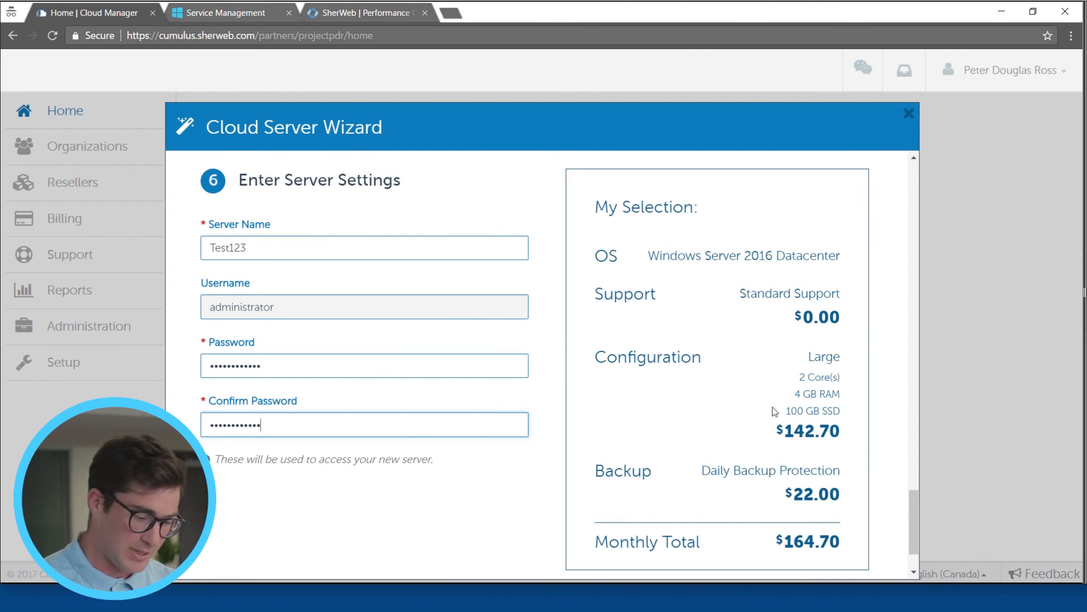
{"action": "scroll", "coordinate": [764, 482], "scroll_direction": "down", "scroll_amount": 2}
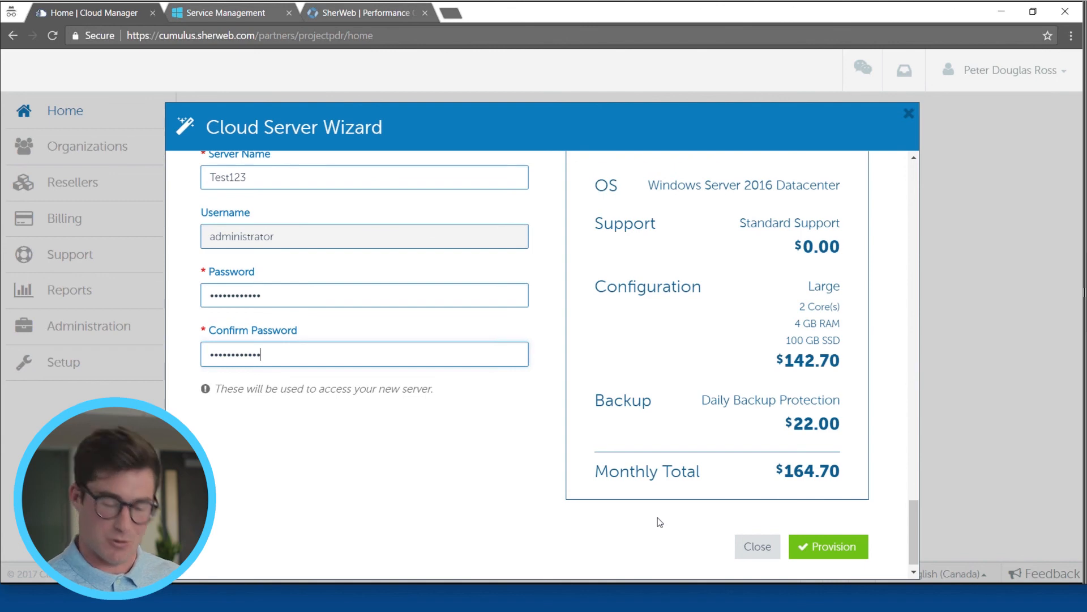
{"action": "left_click", "coordinate": [842, 546]}
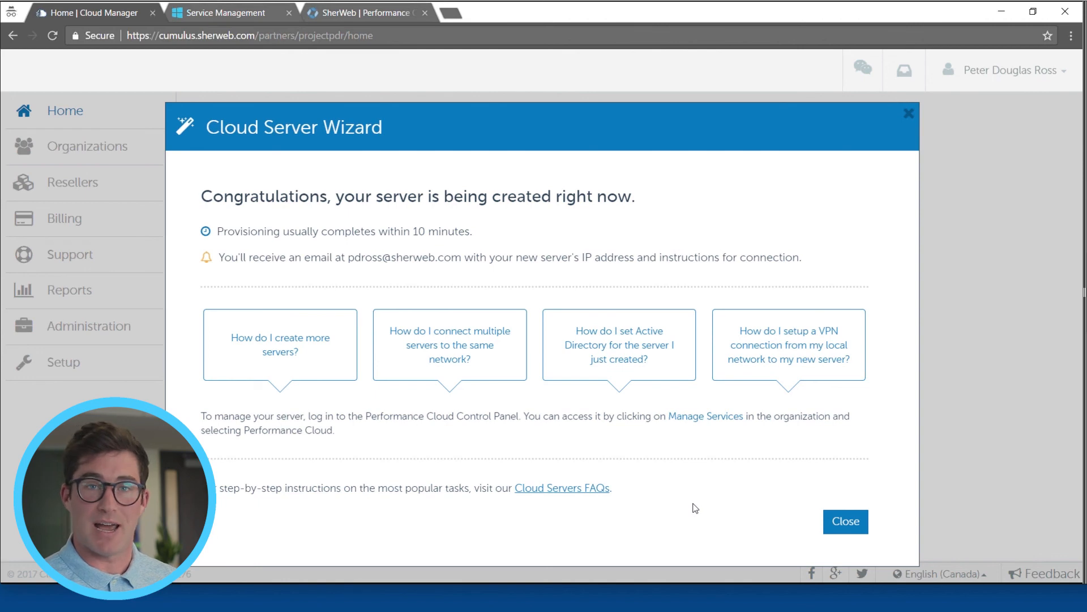
Step: Close the finished Cloud Server Wizard and open service management for the Performance Cloud Café organization
{"action": "left_click", "coordinate": [848, 522]}
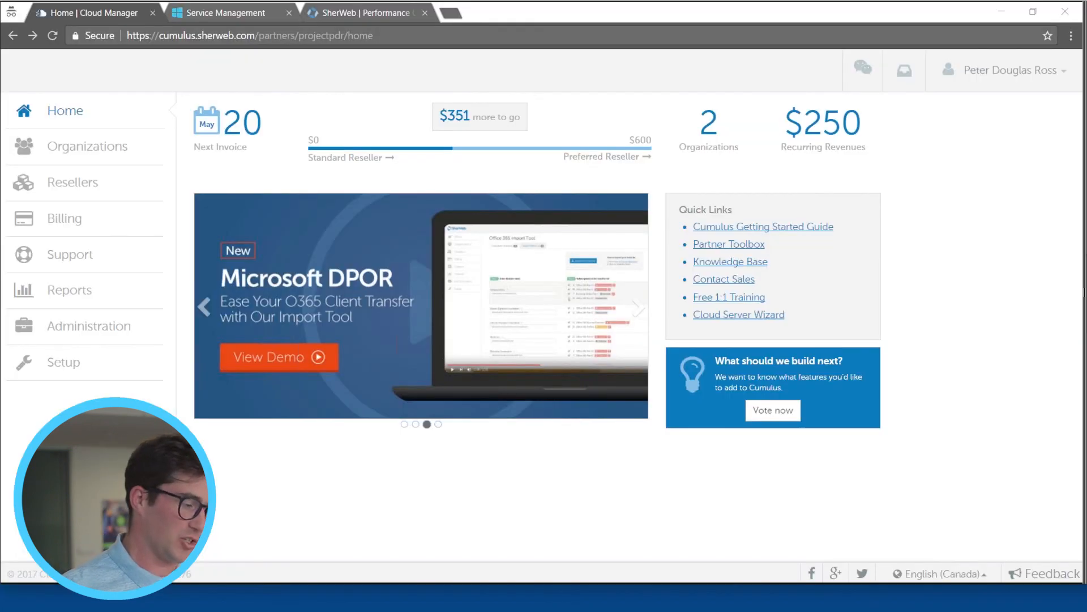
{"action": "left_click", "coordinate": [75, 152]}
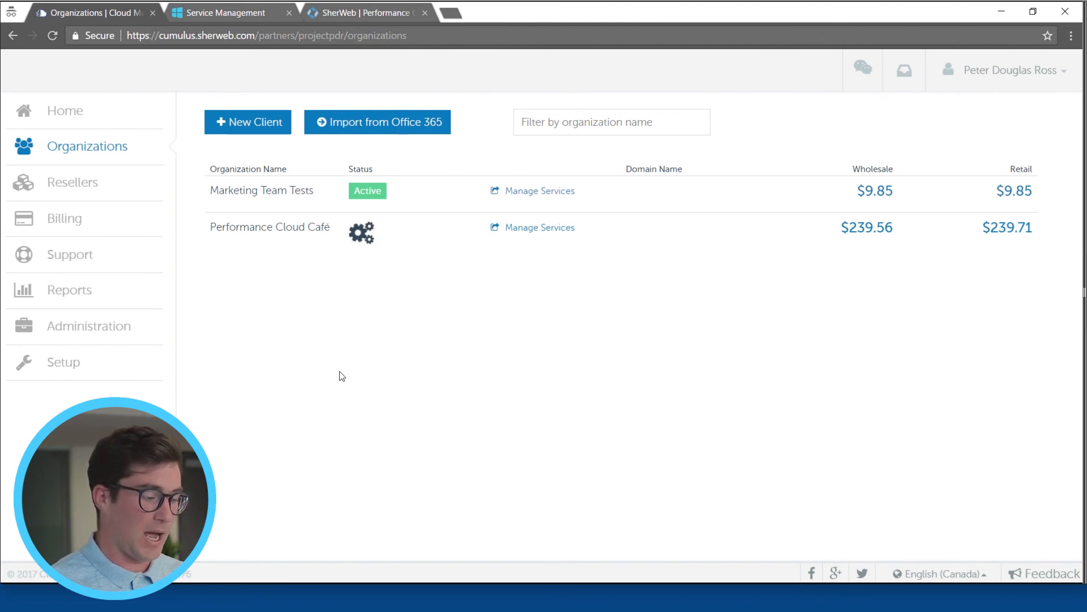
{"action": "left_click", "coordinate": [521, 230]}
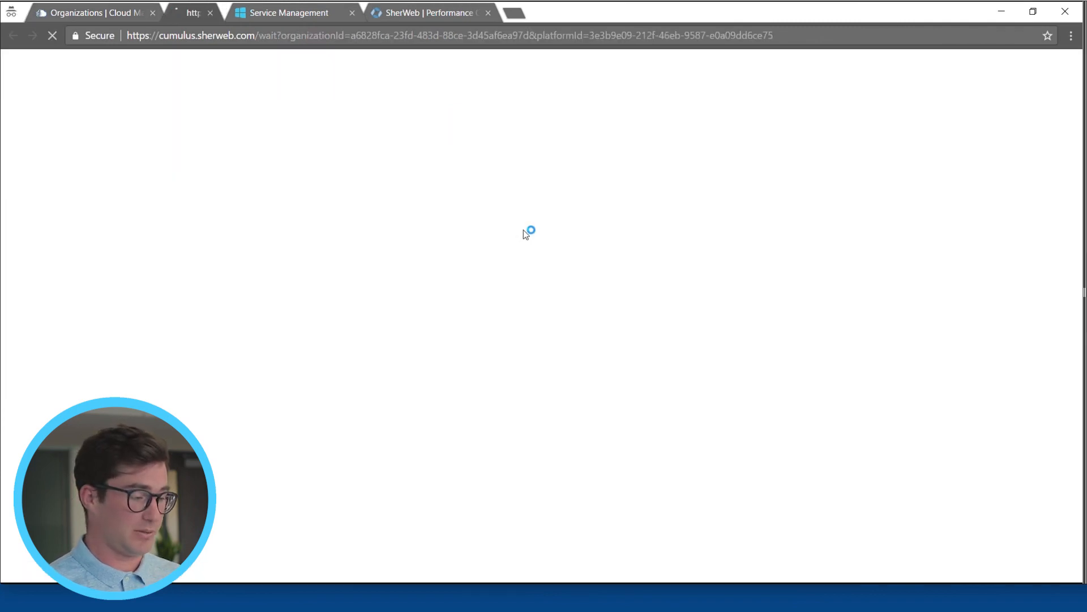
{"action": "left_click", "coordinate": [425, 13]}
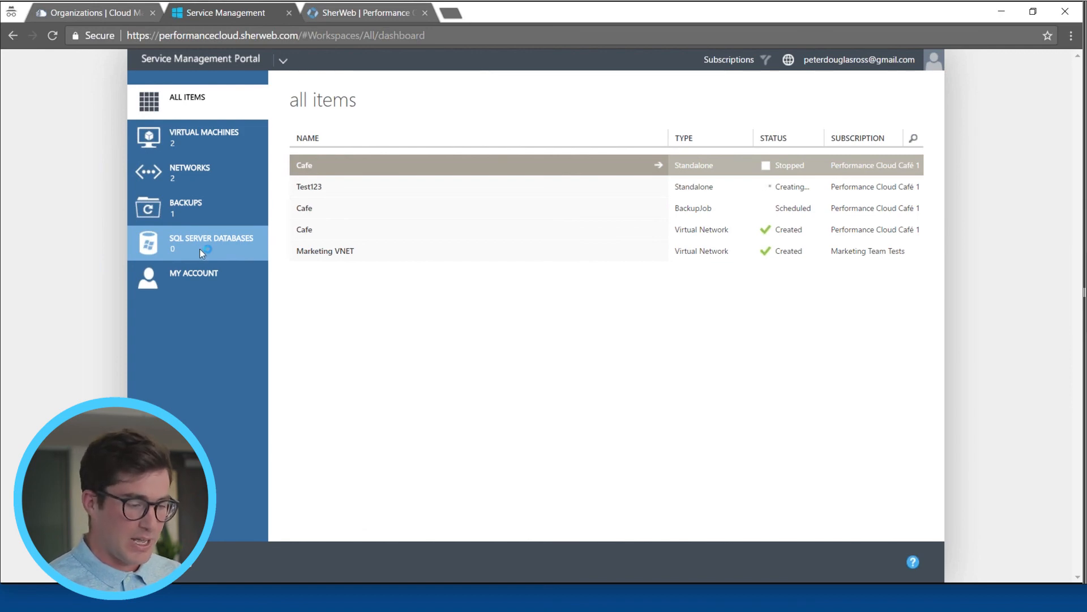
Step: Filter the item list by subscription so that only Performance Cloud Café 1 is included
{"action": "left_click", "coordinate": [731, 60]}
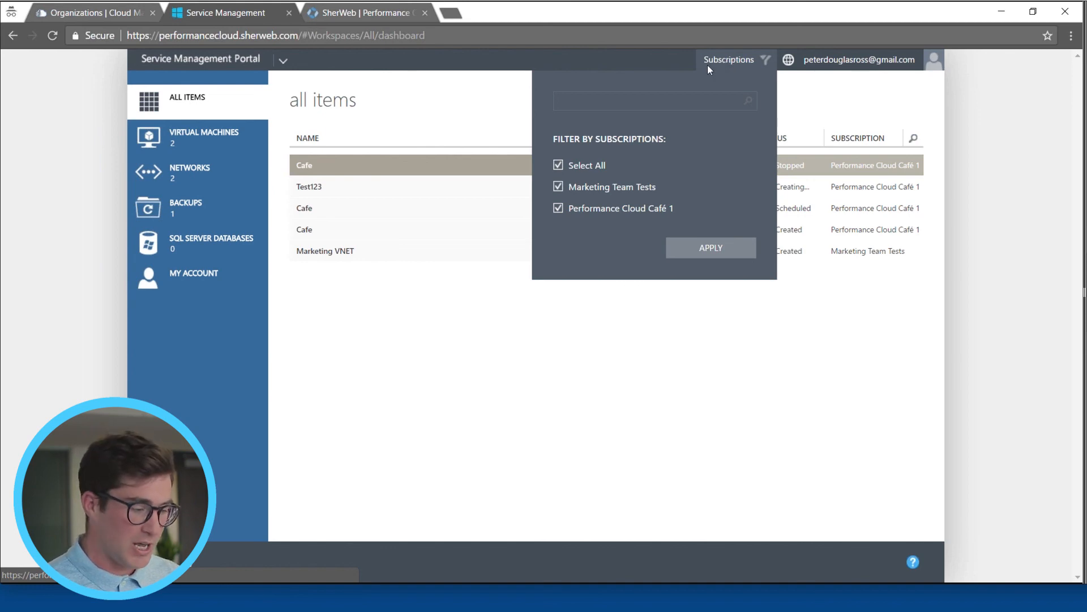
{"action": "left_click", "coordinate": [559, 165]}
{"action": "left_click", "coordinate": [558, 208]}
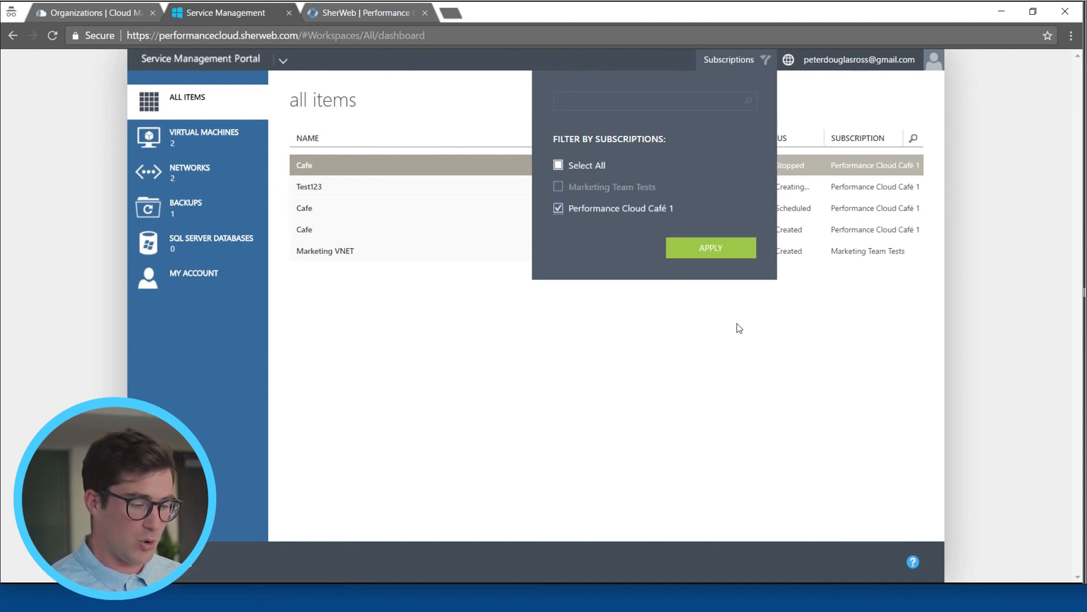
{"action": "left_click", "coordinate": [709, 252]}
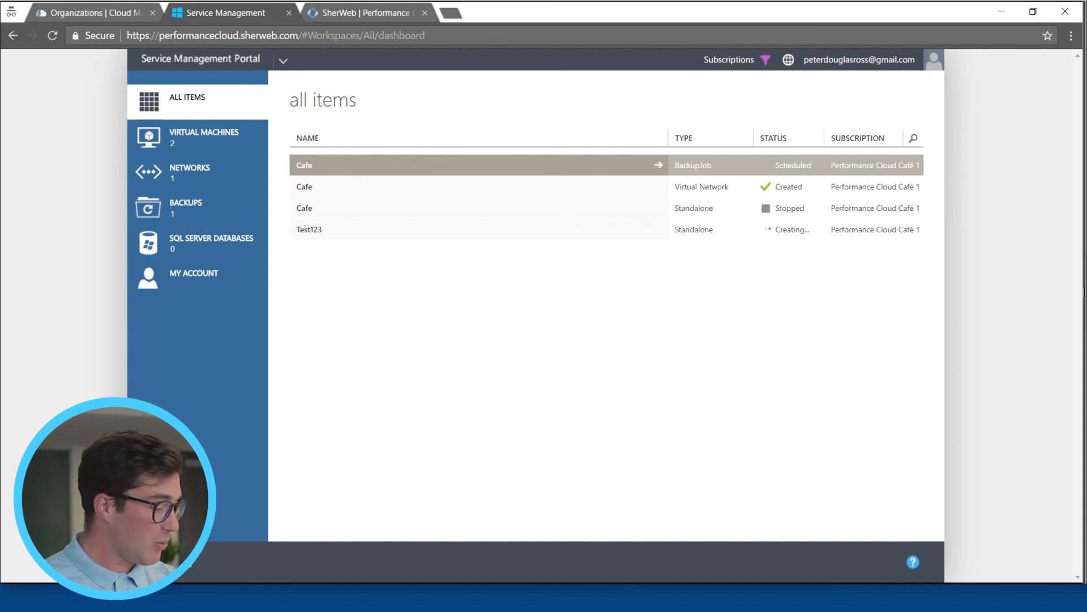
Step: Set up a quick-create standalone virtual machine named Test1234 with the Windows Server 2016 Datacenter template
{"action": "left_click", "coordinate": [184, 558]}
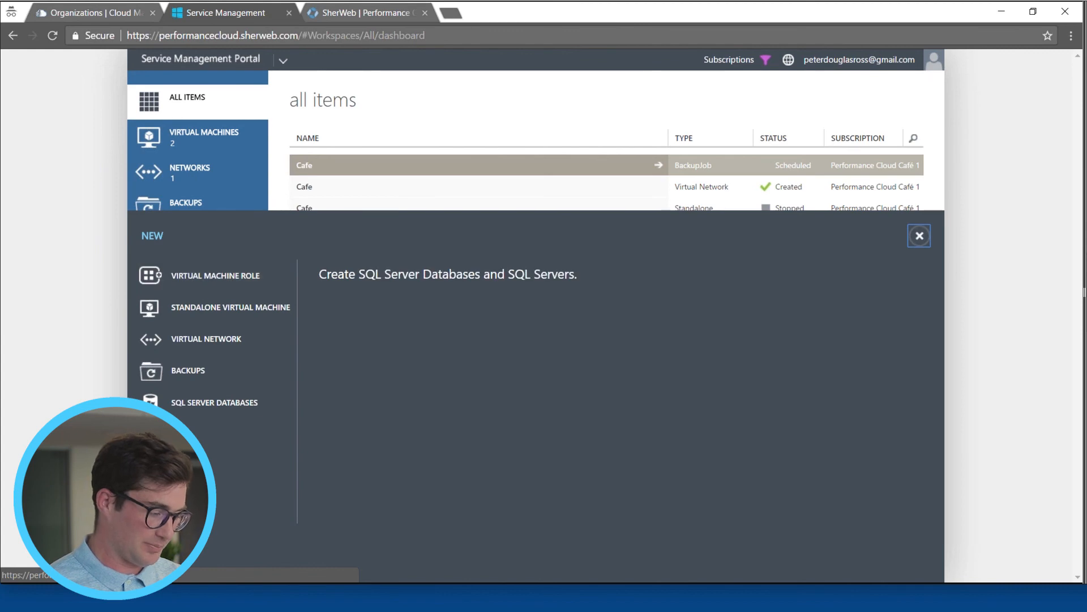
{"action": "left_click", "coordinate": [218, 311]}
{"action": "left_click", "coordinate": [340, 291]}
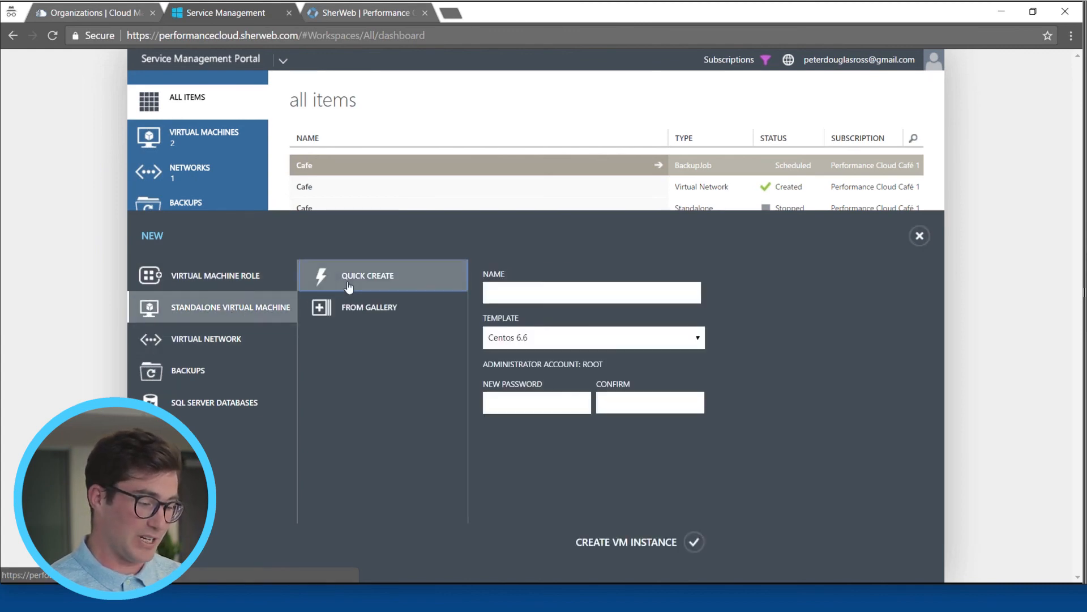
{"action": "left_click", "coordinate": [528, 293]}
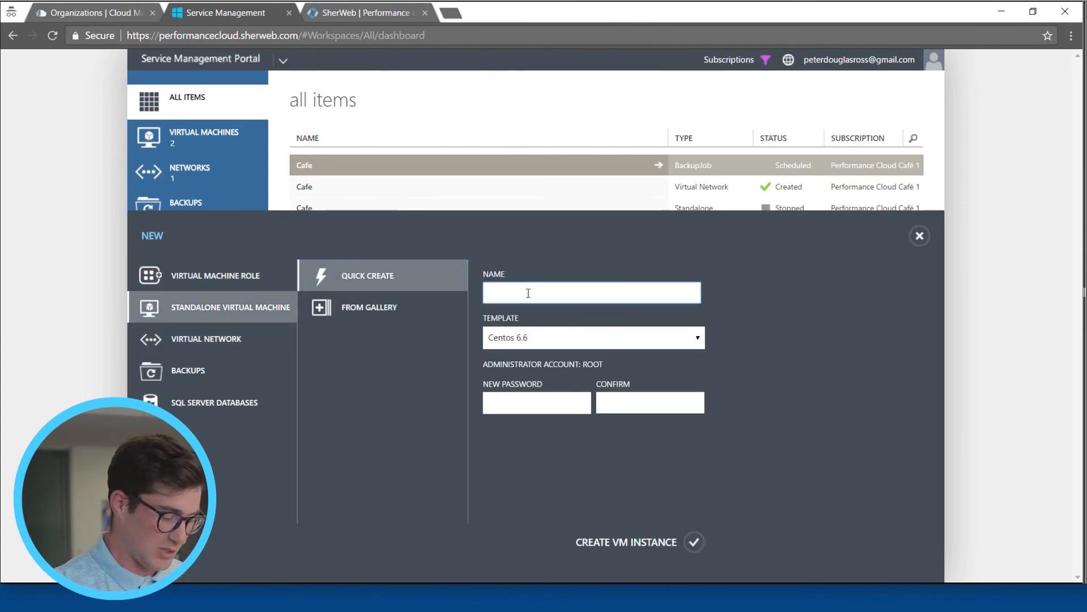
{"action": "type", "text": "Test1234"}
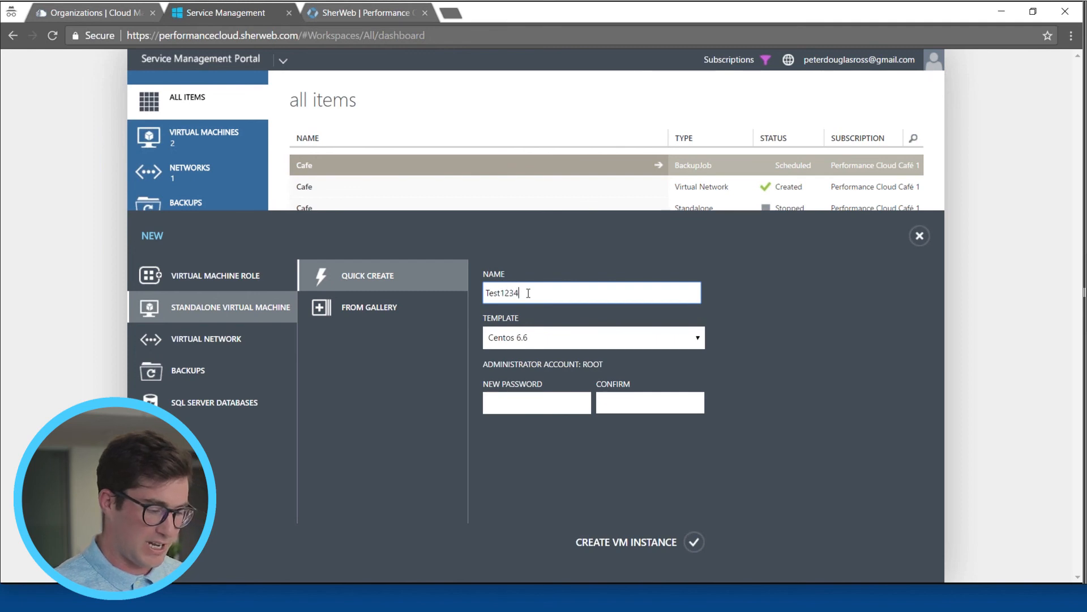
{"action": "left_click", "coordinate": [550, 340]}
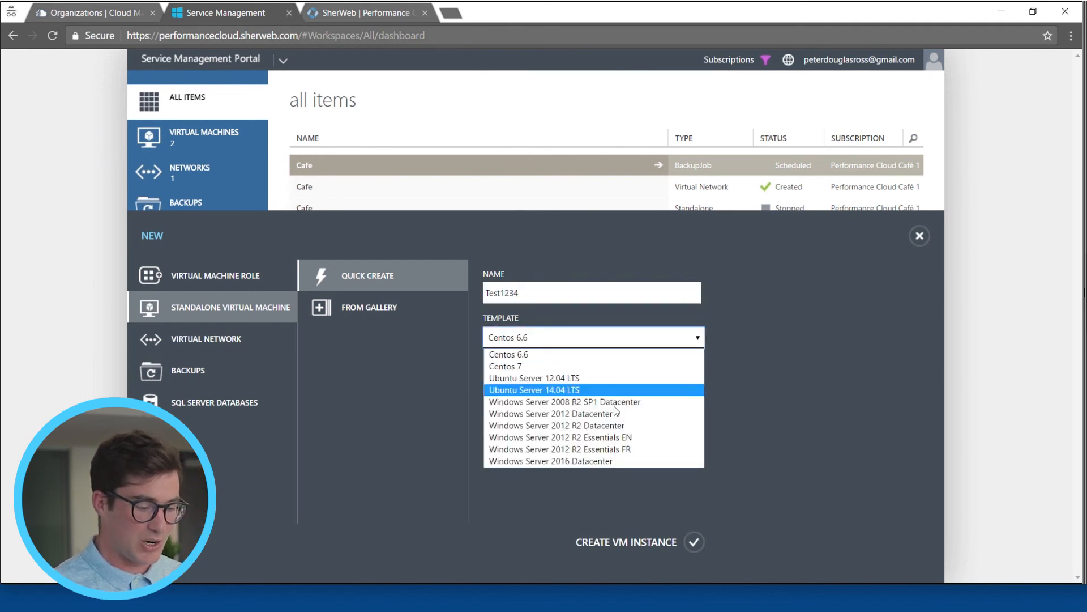
{"action": "left_click", "coordinate": [588, 460]}
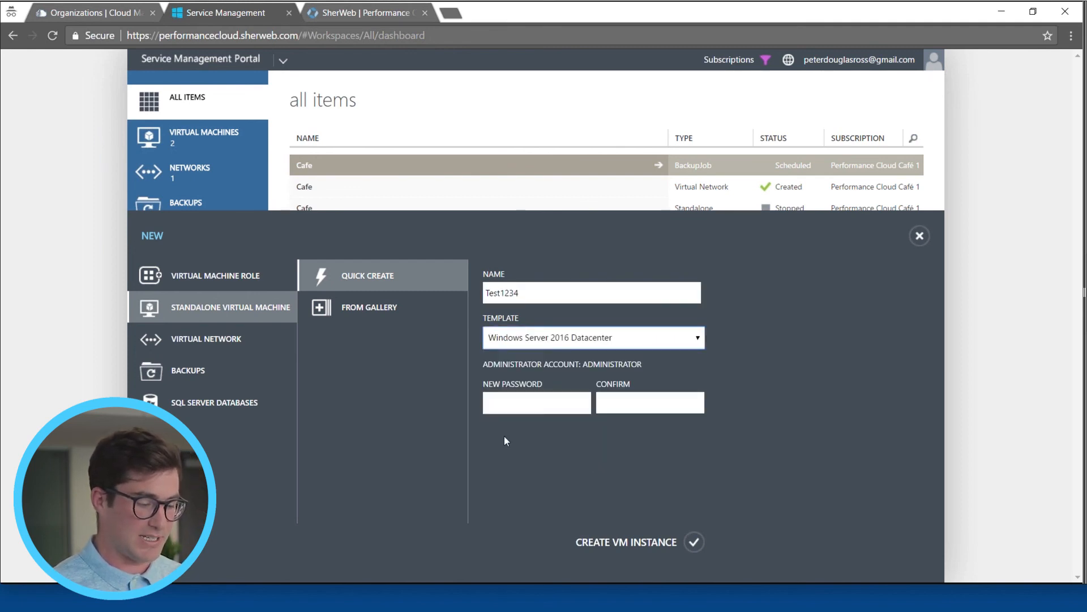
Step: Enter and confirm the new virtual machine's administrator password, and create the VM instance
{"action": "left_click", "coordinate": [522, 405]}
{"action": "type", "text": "****"}
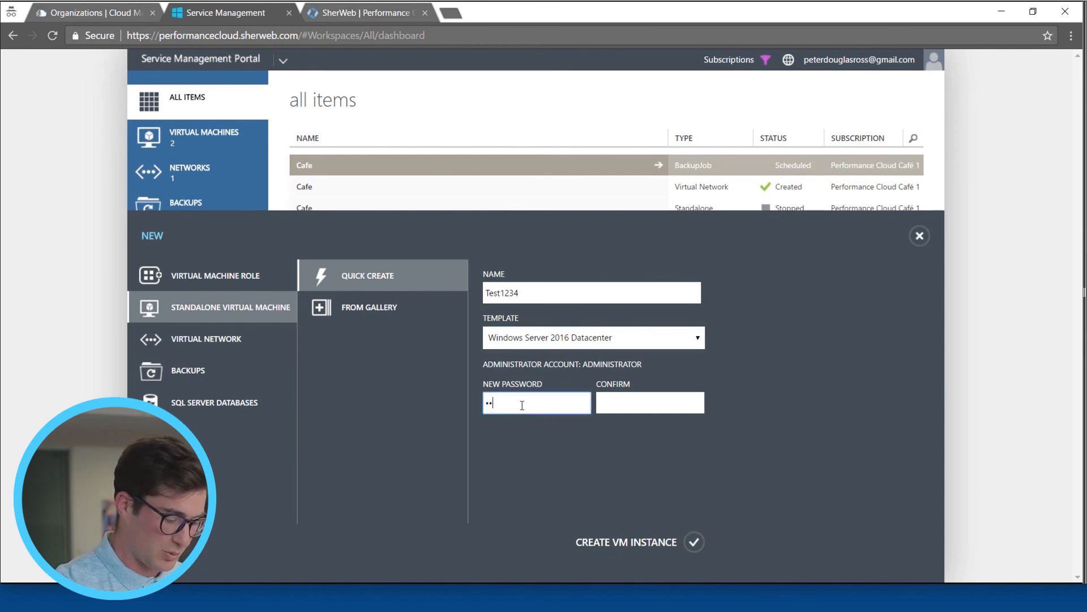
{"action": "type", "text": "*******"}
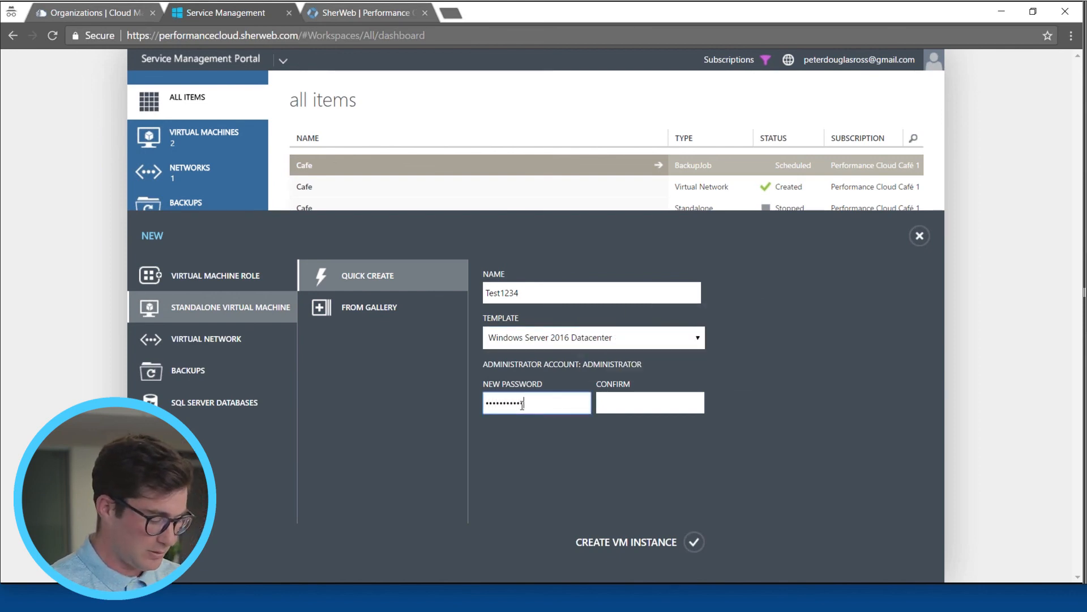
{"action": "key", "text": "Tab"}
{"action": "type", "text": "***********"}
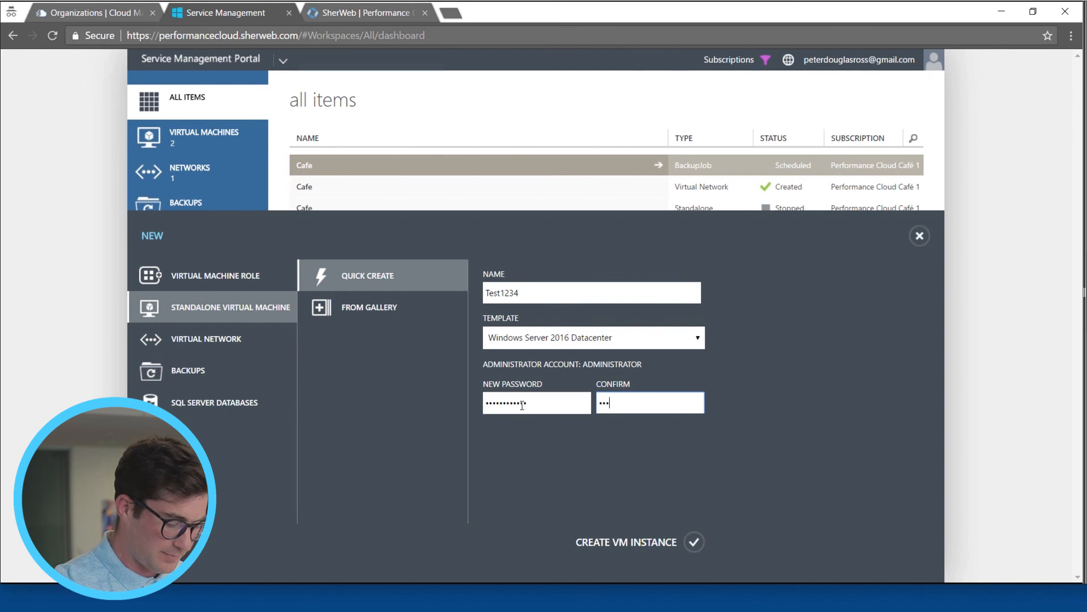
{"action": "type", "text": "*"}
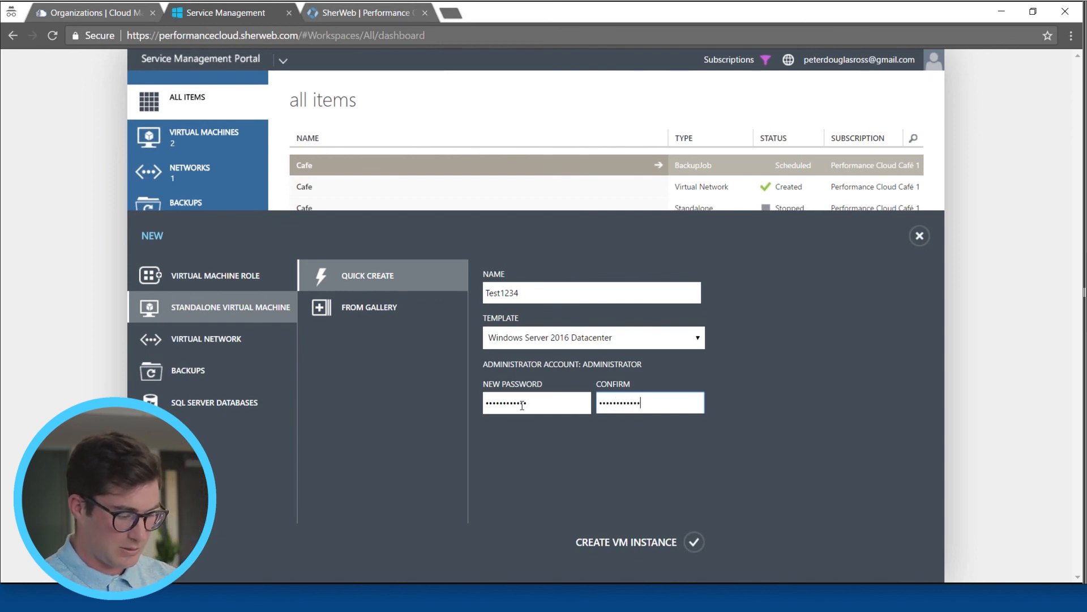
{"action": "left_click", "coordinate": [691, 545]}
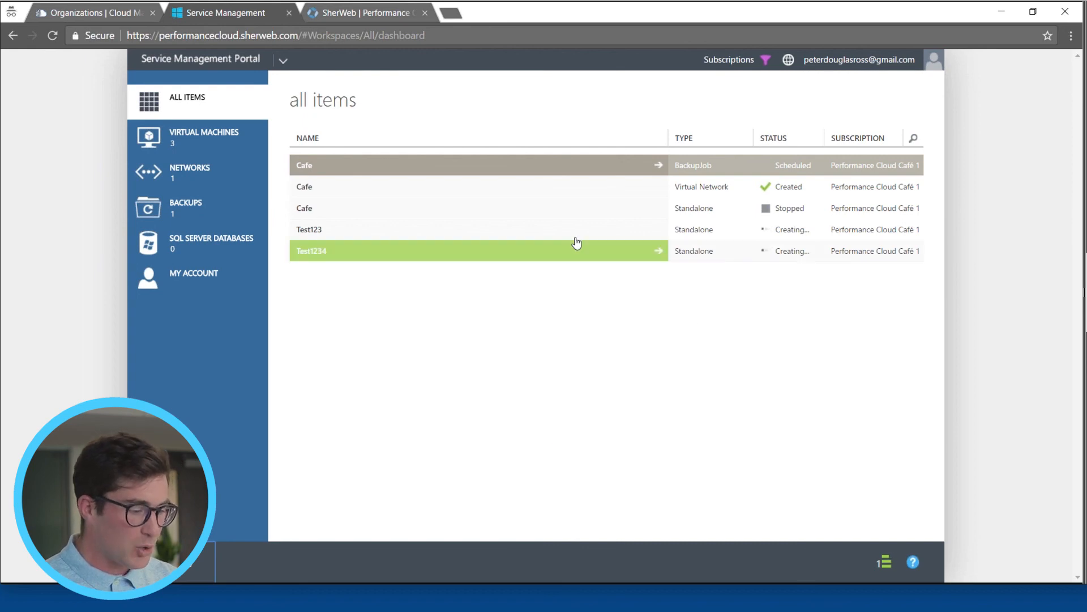
Step: Open the standalone Cafe virtual machine, review its usage overview on the dashboard and open its configuration settings
{"action": "left_click", "coordinate": [496, 214]}
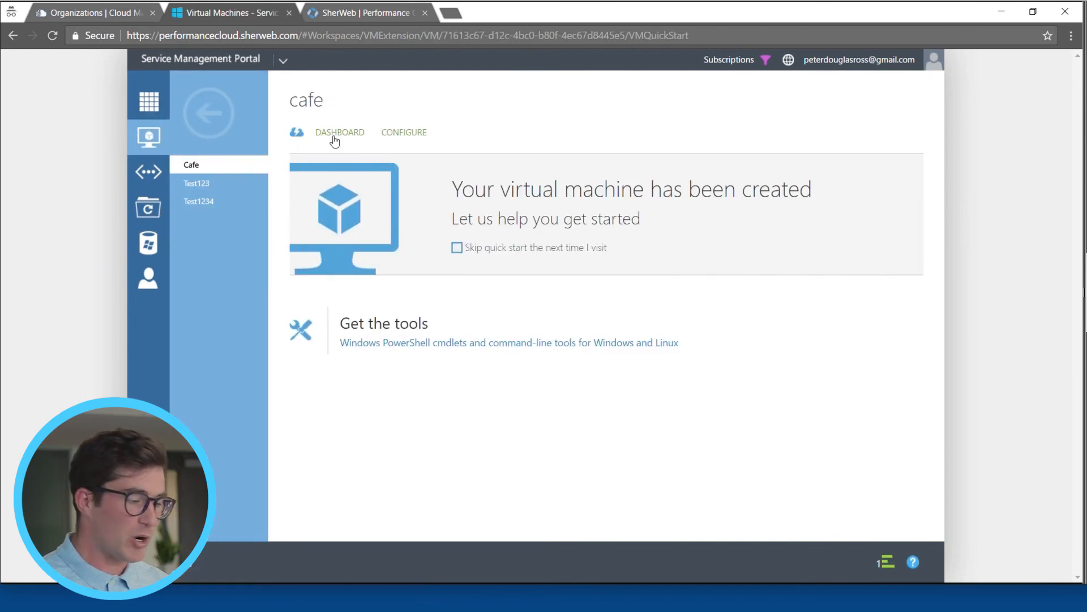
{"action": "left_click", "coordinate": [336, 136]}
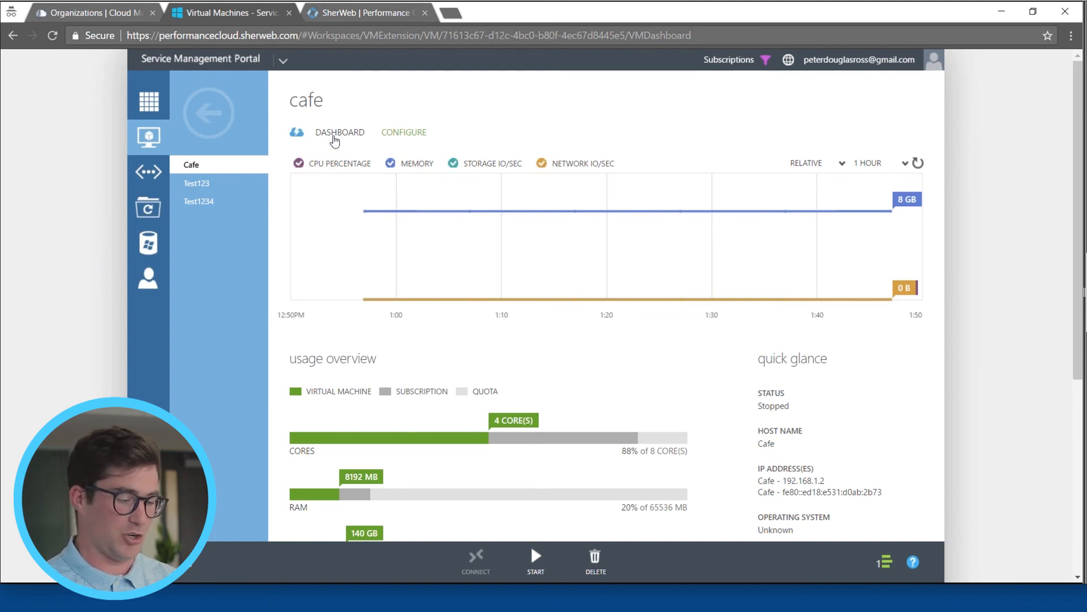
{"action": "scroll", "coordinate": [632, 406], "scroll_direction": "down", "scroll_amount": 1}
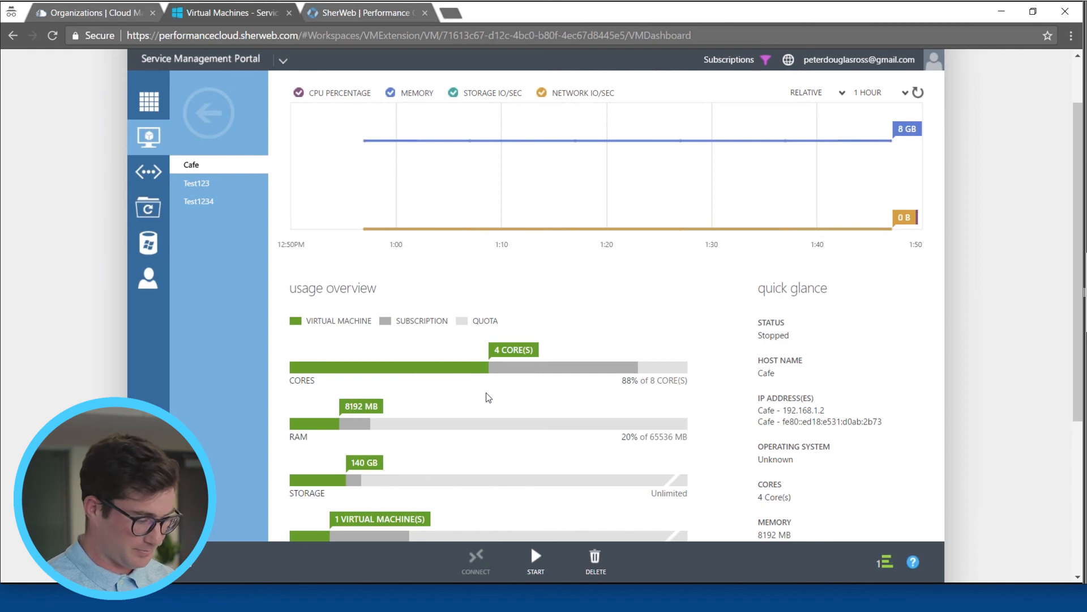
{"action": "scroll", "coordinate": [486, 394], "scroll_direction": "down", "scroll_amount": 1}
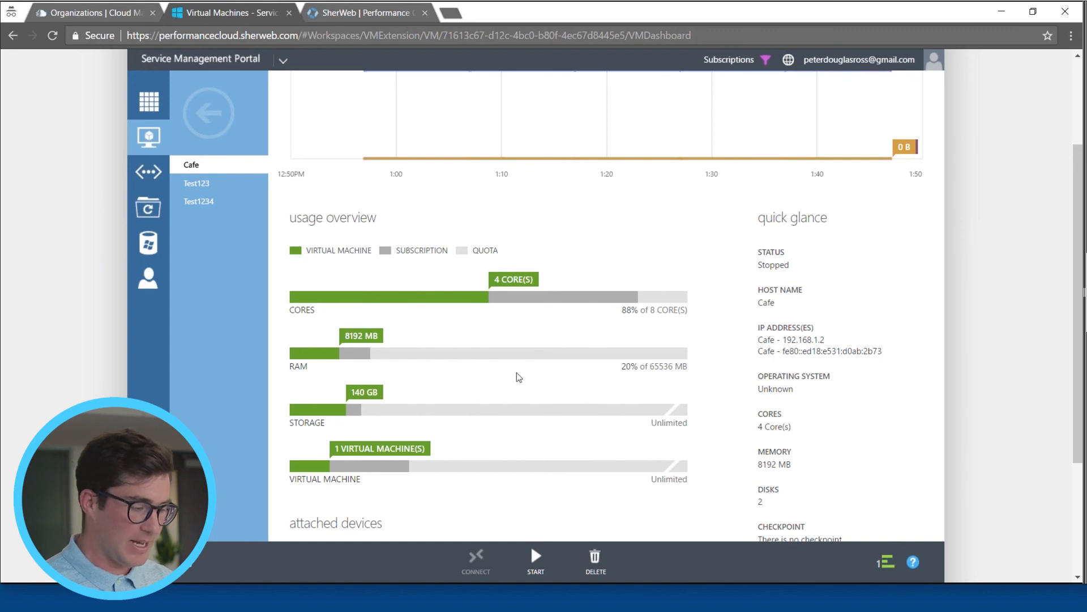
{"action": "scroll", "coordinate": [515, 371], "scroll_direction": "up", "scroll_amount": 3}
{"action": "left_click", "coordinate": [404, 133]}
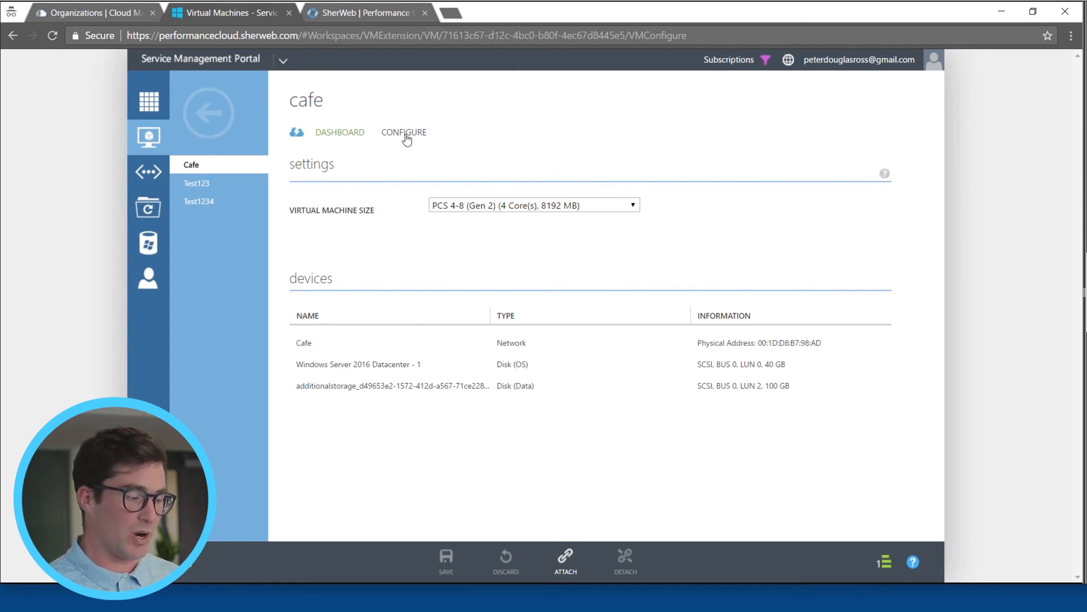
Step: Look through the virtual machine sizes and choose PCS 16-64 (Gen 2) with 16 cores and 65536 MB for Cafe
{"action": "left_click", "coordinate": [477, 208]}
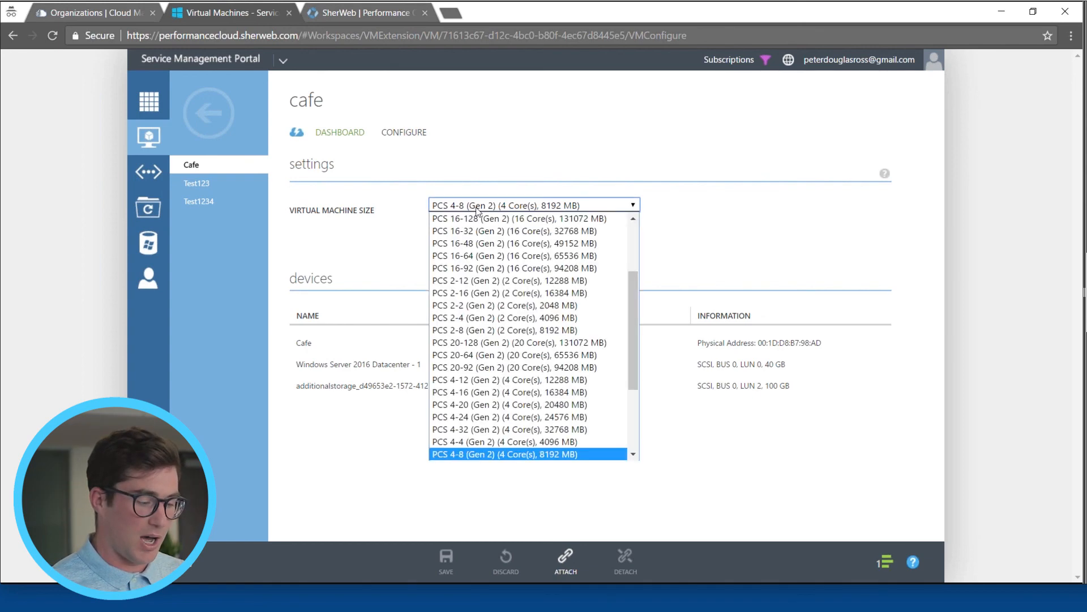
{"action": "scroll", "coordinate": [507, 361], "scroll_direction": "down", "scroll_amount": 3}
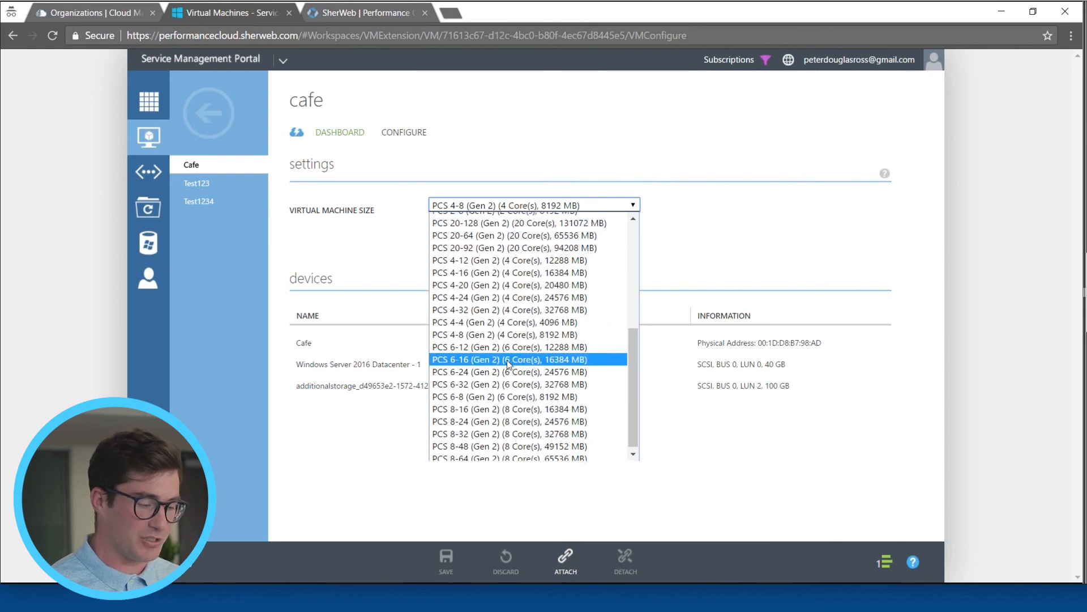
{"action": "scroll", "coordinate": [507, 363], "scroll_direction": "up", "scroll_amount": 4}
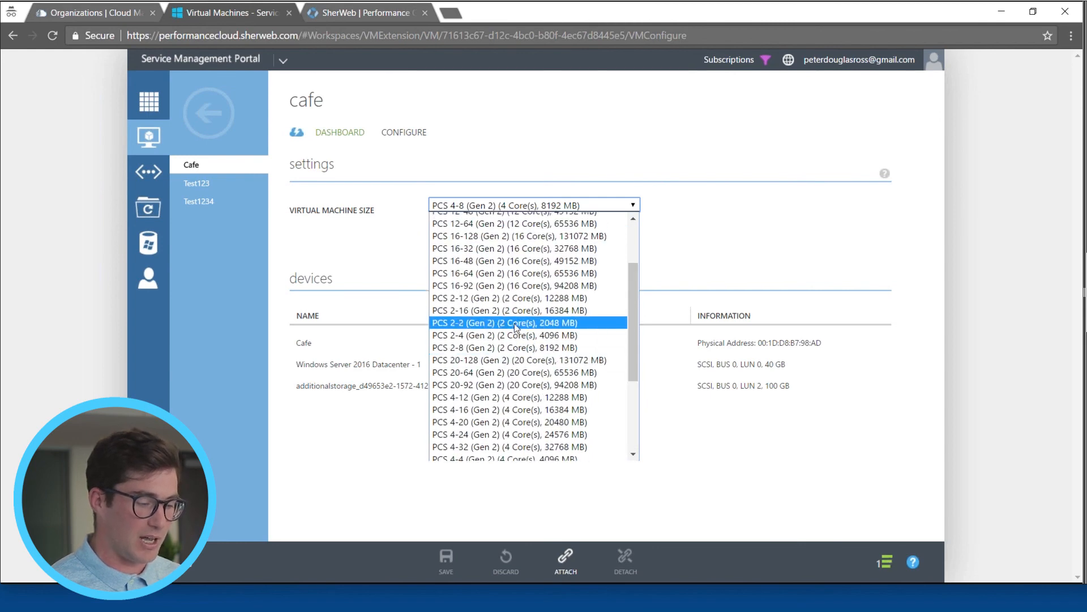
{"action": "left_click", "coordinate": [514, 279]}
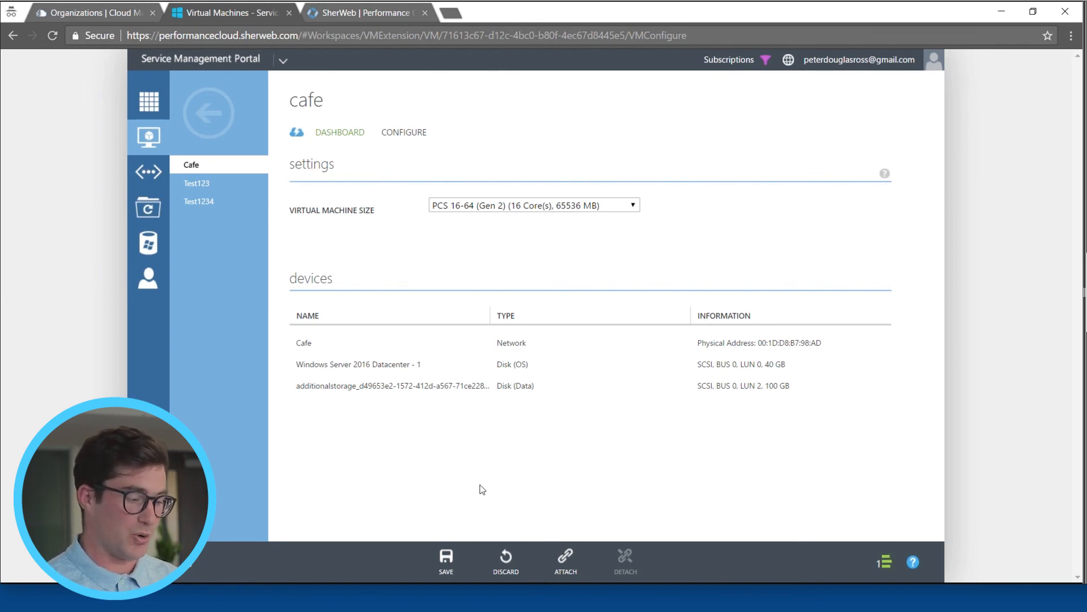
Step: Set the Cafe virtual machine's size to PCS 1-1 (Gen 2) with 1 core and 1024 MB
{"action": "left_click", "coordinate": [508, 207]}
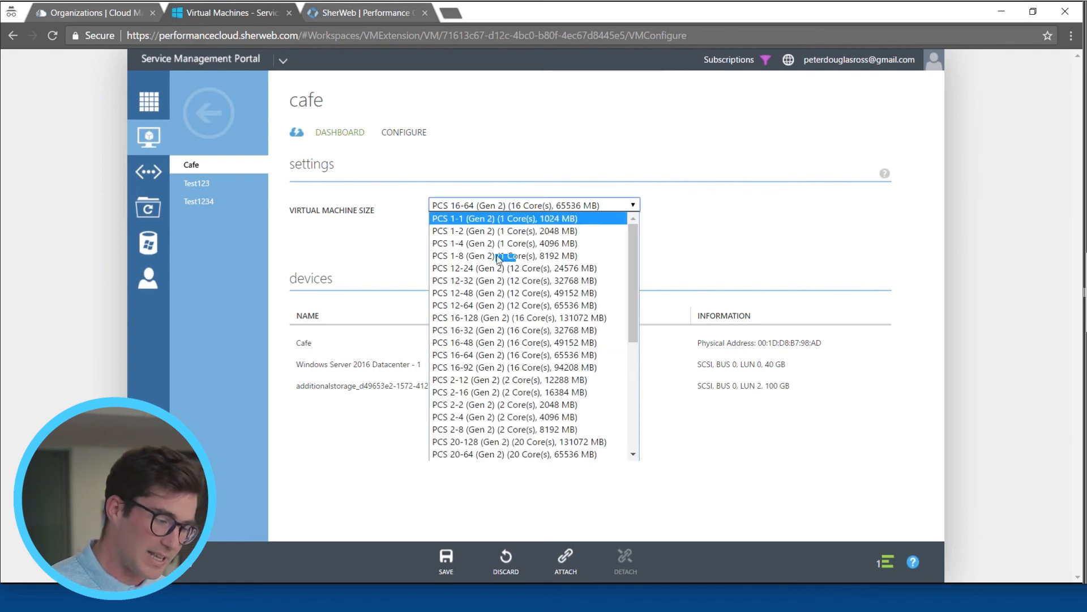
{"action": "left_click", "coordinate": [515, 219]}
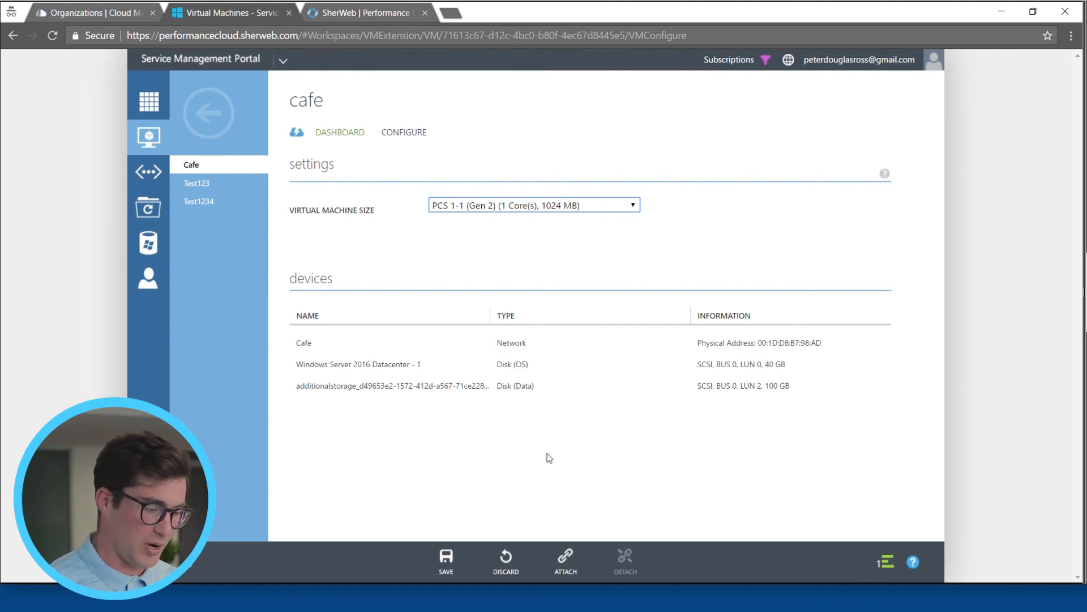
{"action": "left_click", "coordinate": [547, 457]}
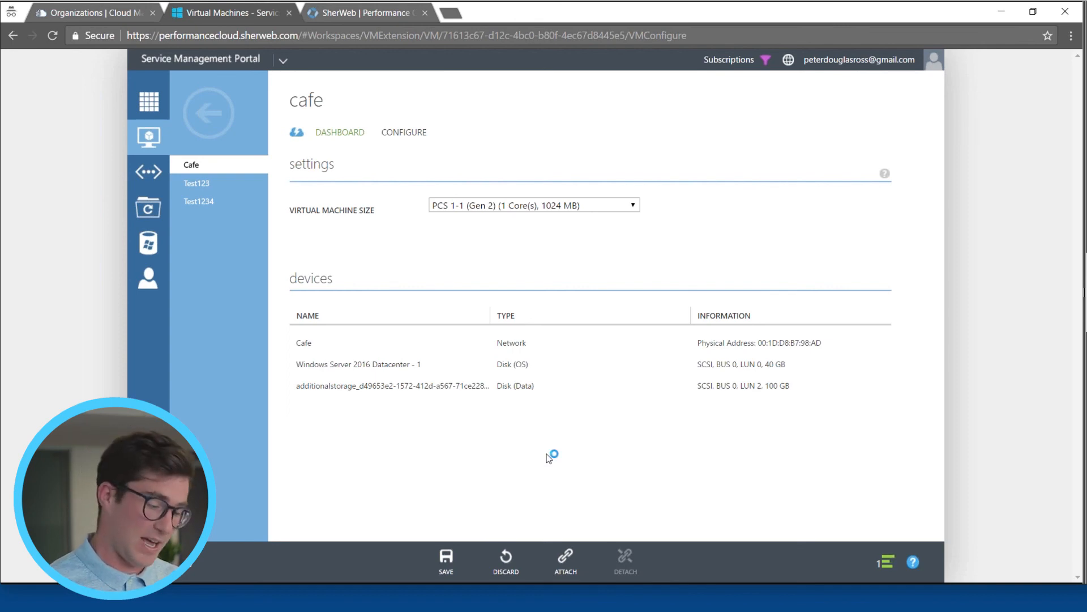
Step: Look at the options for attaching a disk to the Cafe virtual machine and close them without attaching one
{"action": "left_click", "coordinate": [563, 563]}
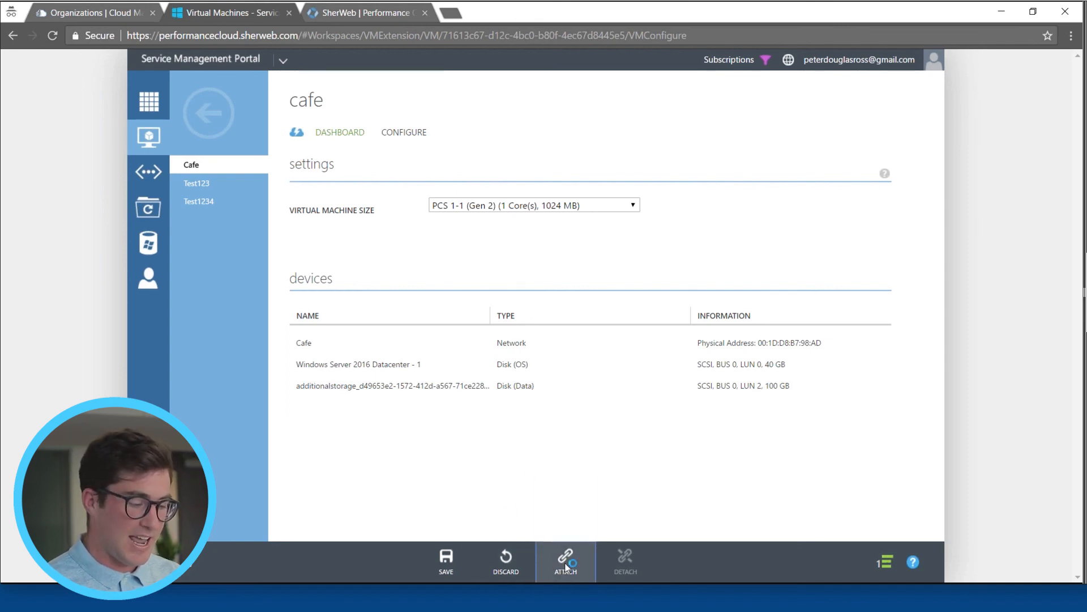
{"action": "left_click", "coordinate": [561, 511]}
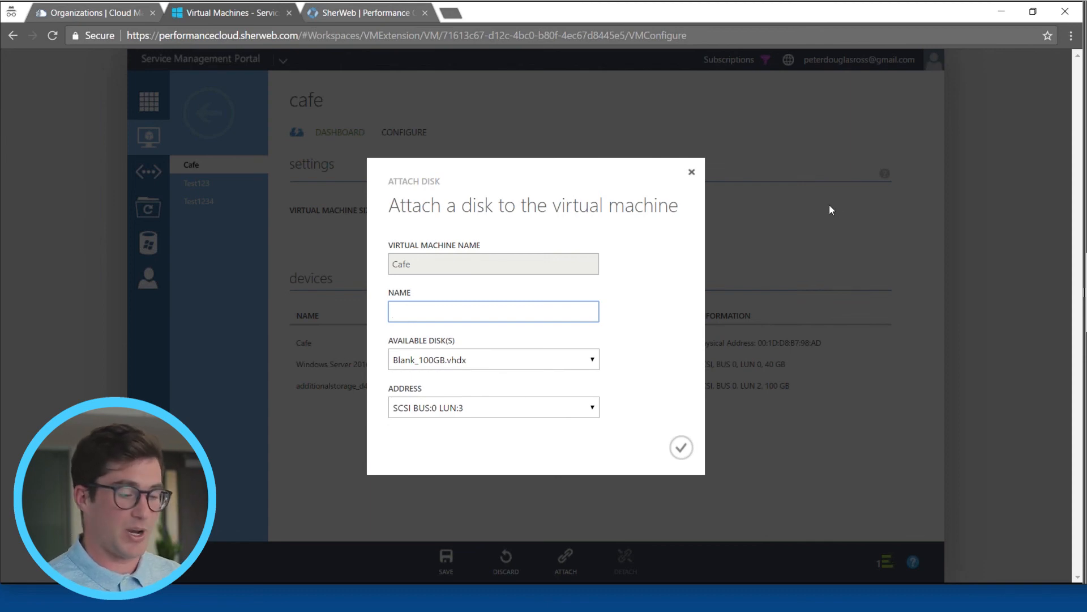
{"action": "left_click", "coordinate": [691, 173]}
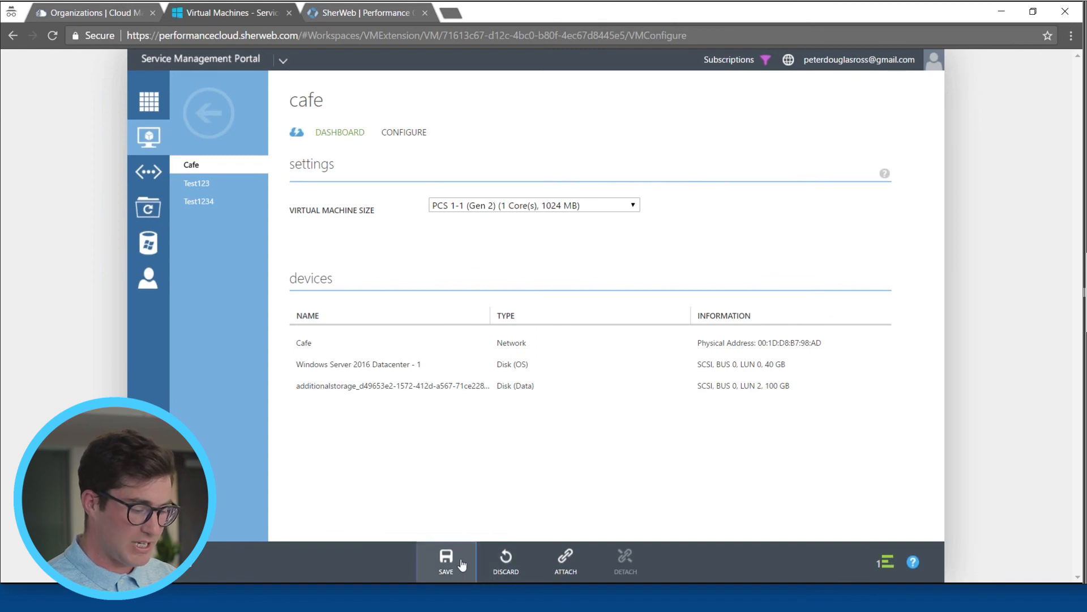
Step: Save the configuration changes for the Cafe virtual machine and confirm them
{"action": "left_click", "coordinate": [461, 562]}
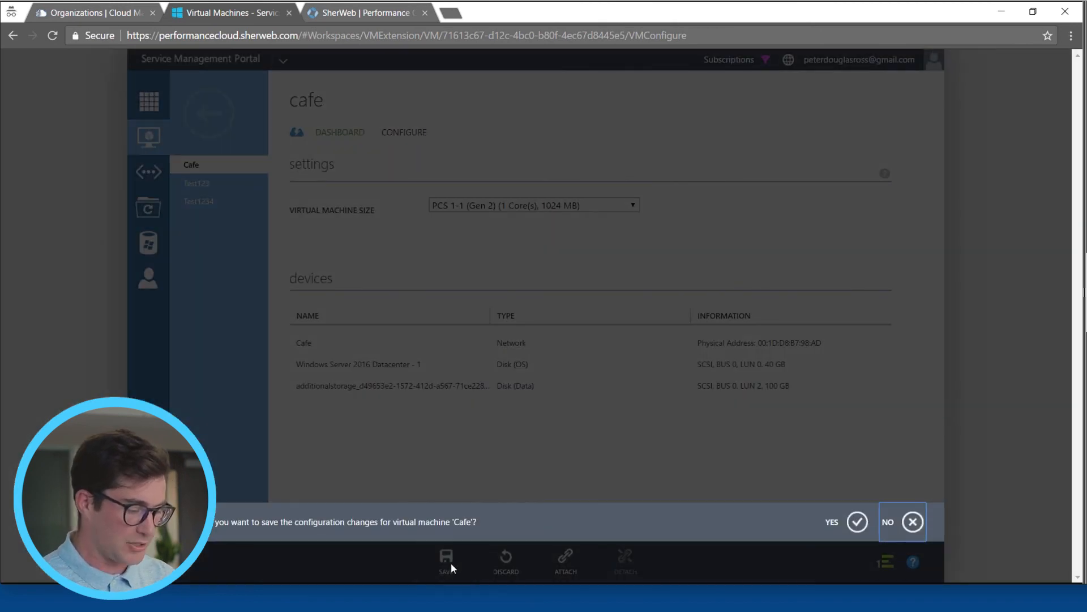
{"action": "left_click", "coordinate": [858, 521]}
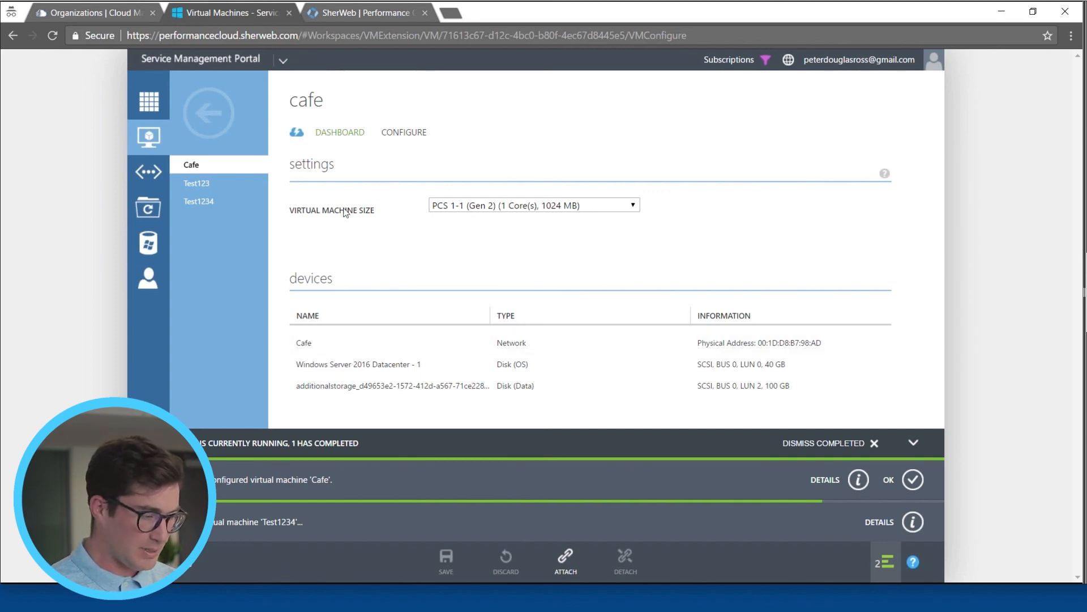
Step: Review the usage overview on the Cafe virtual machine's dashboard and collapse the running operations list
{"action": "left_click", "coordinate": [340, 132]}
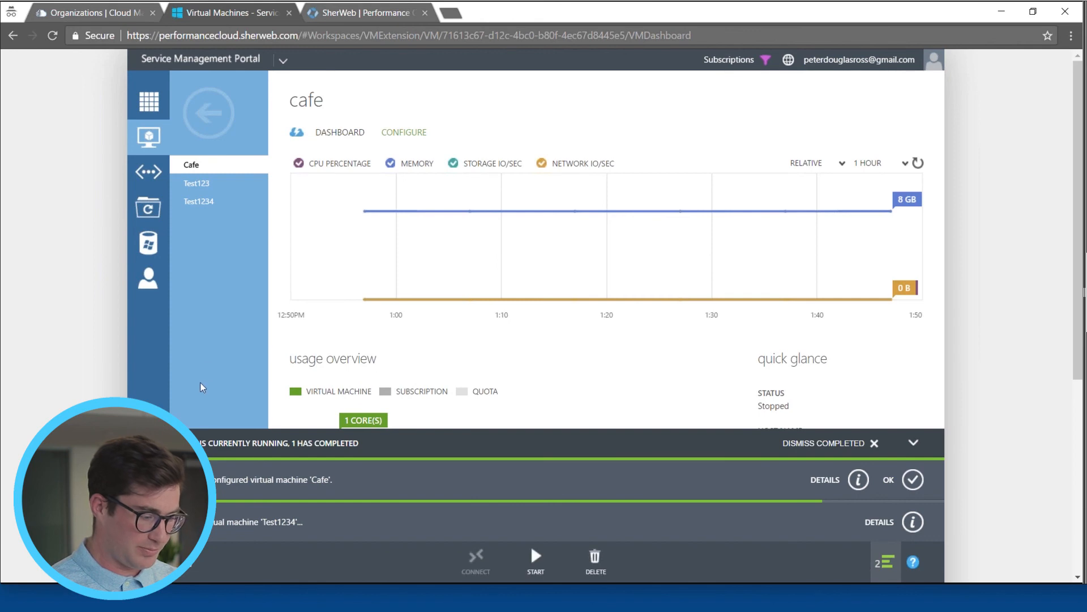
{"action": "scroll", "coordinate": [542, 447], "scroll_direction": "down", "scroll_amount": 2}
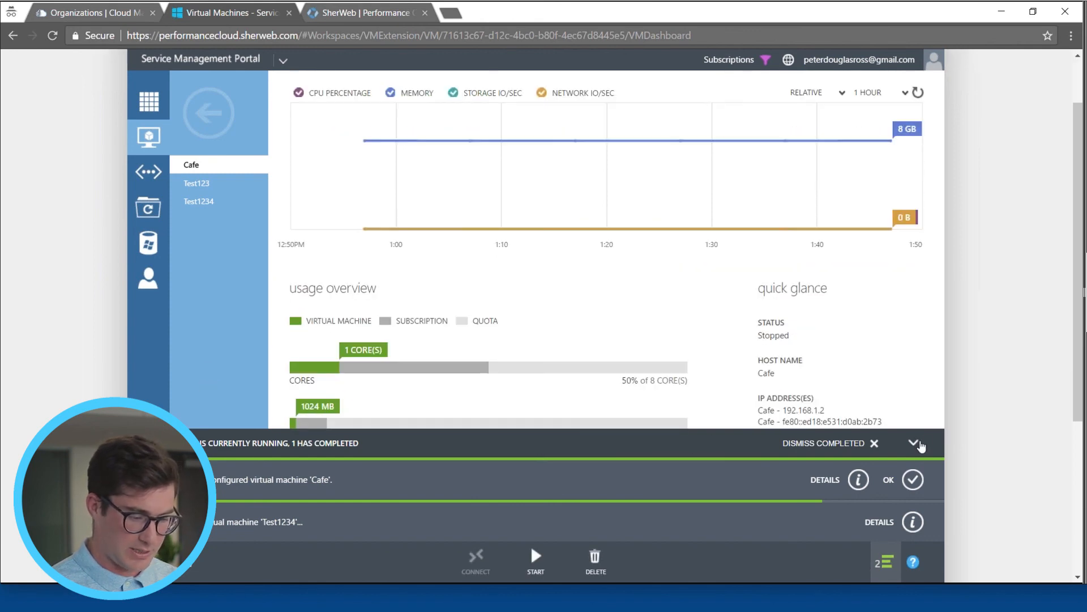
{"action": "left_click", "coordinate": [913, 442]}
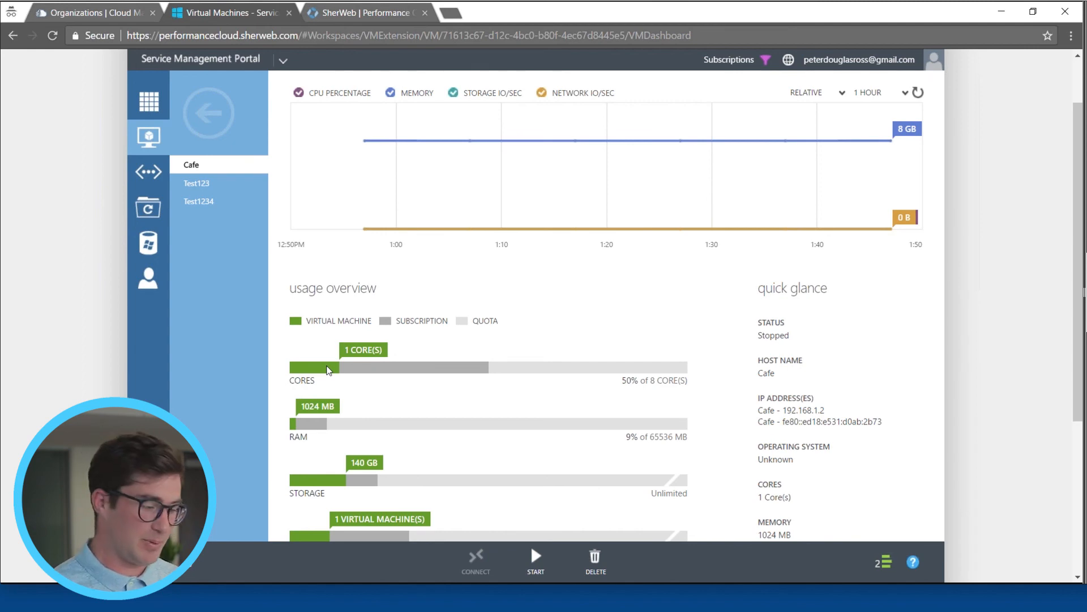
Step: Start the Cafe virtual machine, confirm the start, and dismiss the completed operation notifications
{"action": "left_click", "coordinate": [535, 566]}
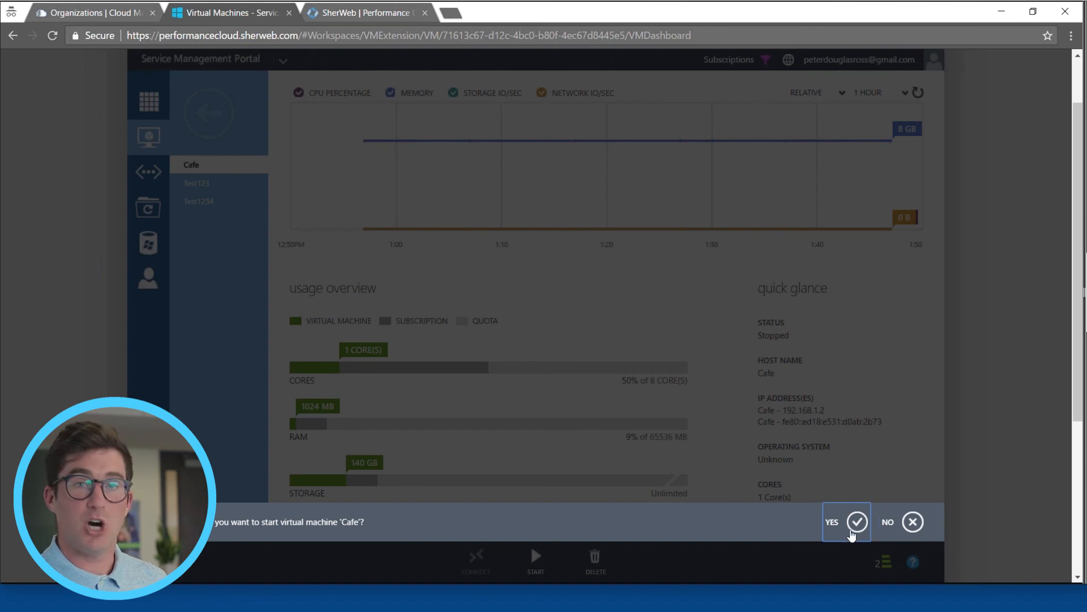
{"action": "left_click", "coordinate": [853, 527]}
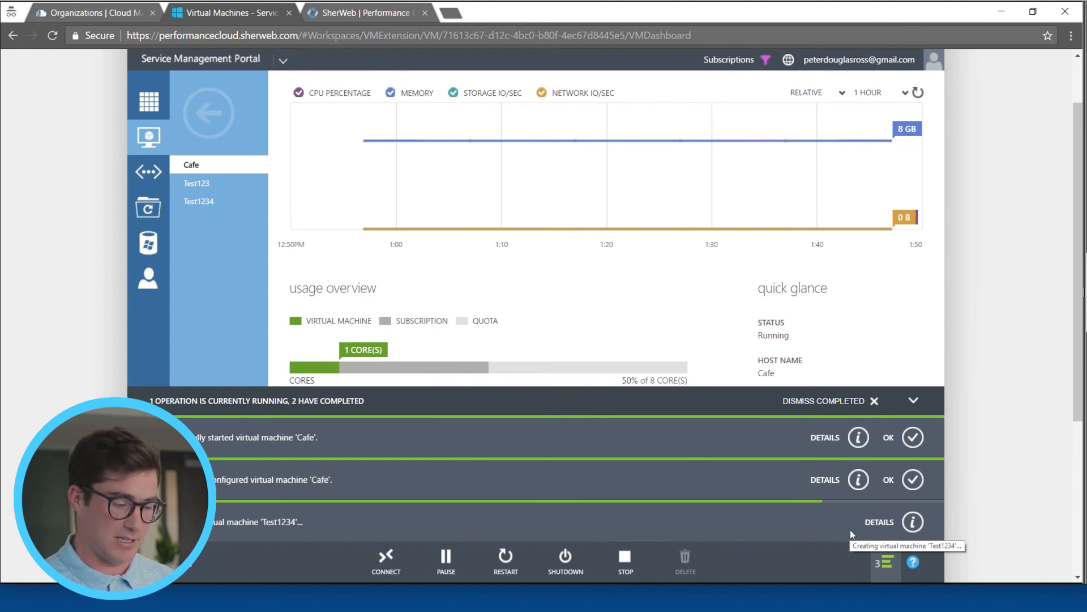
{"action": "left_click", "coordinate": [873, 402]}
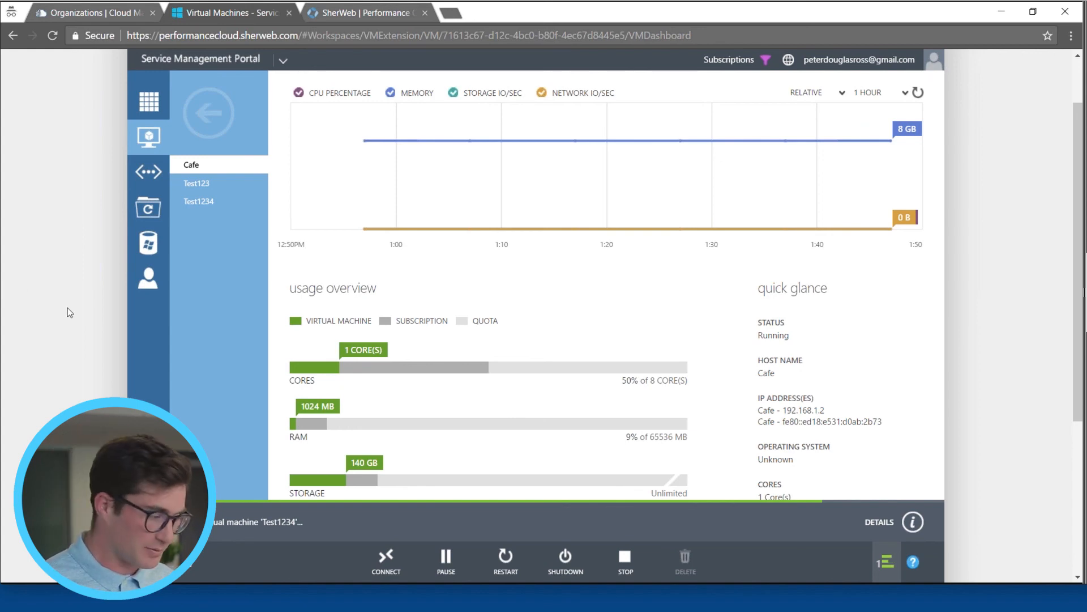
Step: Look at the Cafe network's site-to-site VPN creation form without creating one, and at its address space and DNS configuration
{"action": "left_click", "coordinate": [145, 105]}
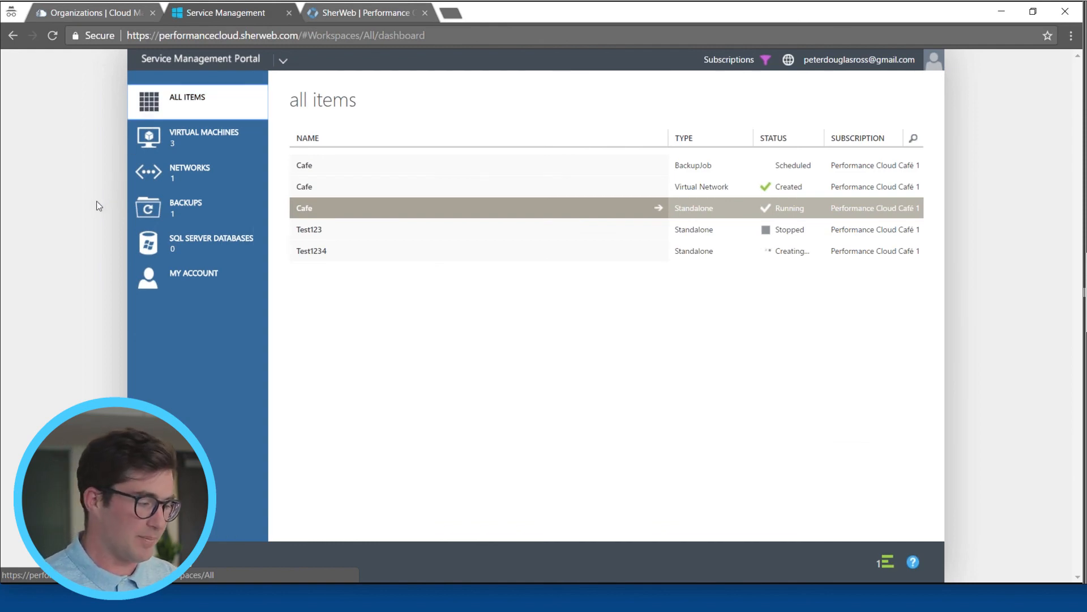
{"action": "left_click", "coordinate": [179, 172]}
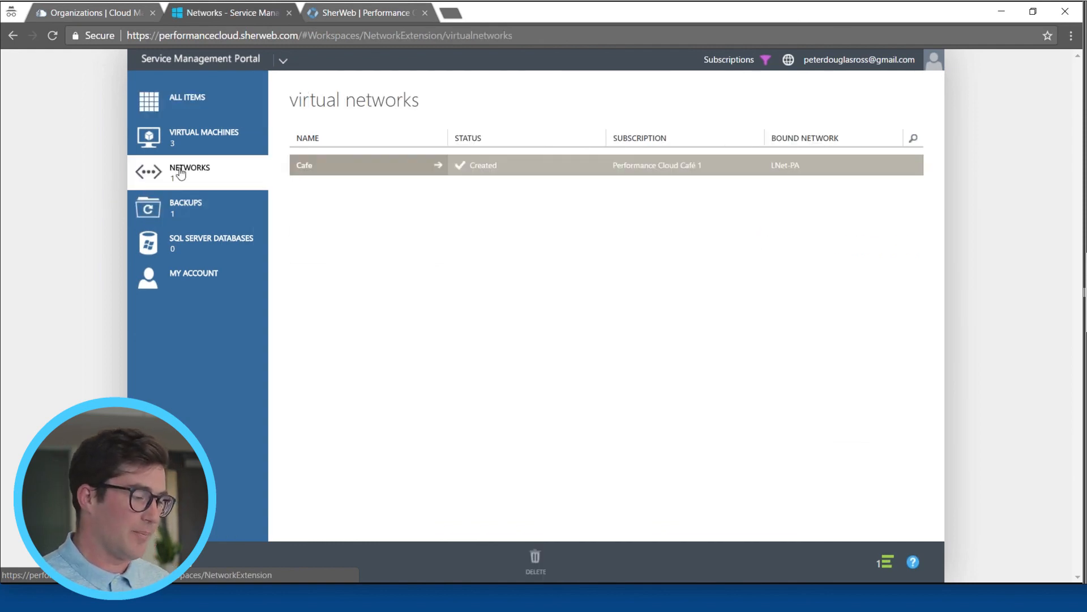
{"action": "left_click", "coordinate": [347, 174]}
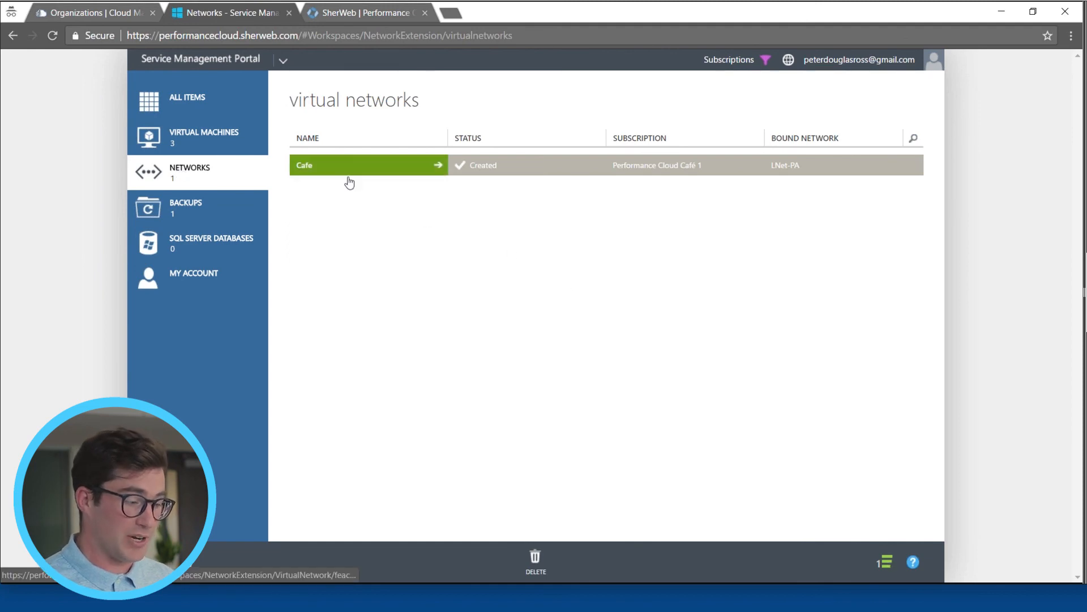
{"action": "left_click", "coordinate": [462, 135]}
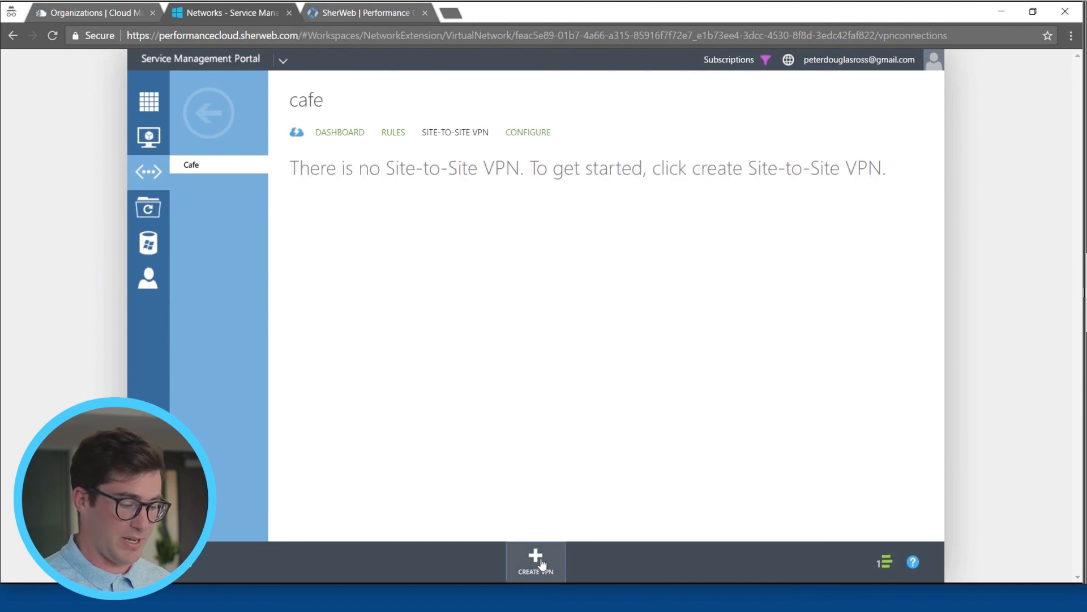
{"action": "left_click", "coordinate": [535, 560]}
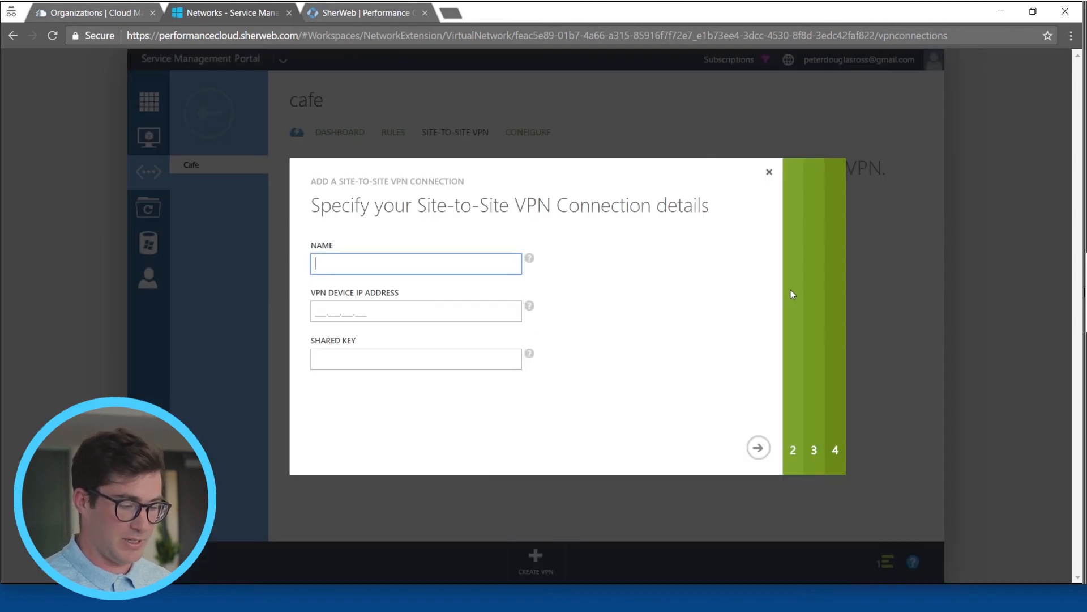
{"action": "left_click", "coordinate": [767, 173]}
{"action": "left_click", "coordinate": [527, 133]}
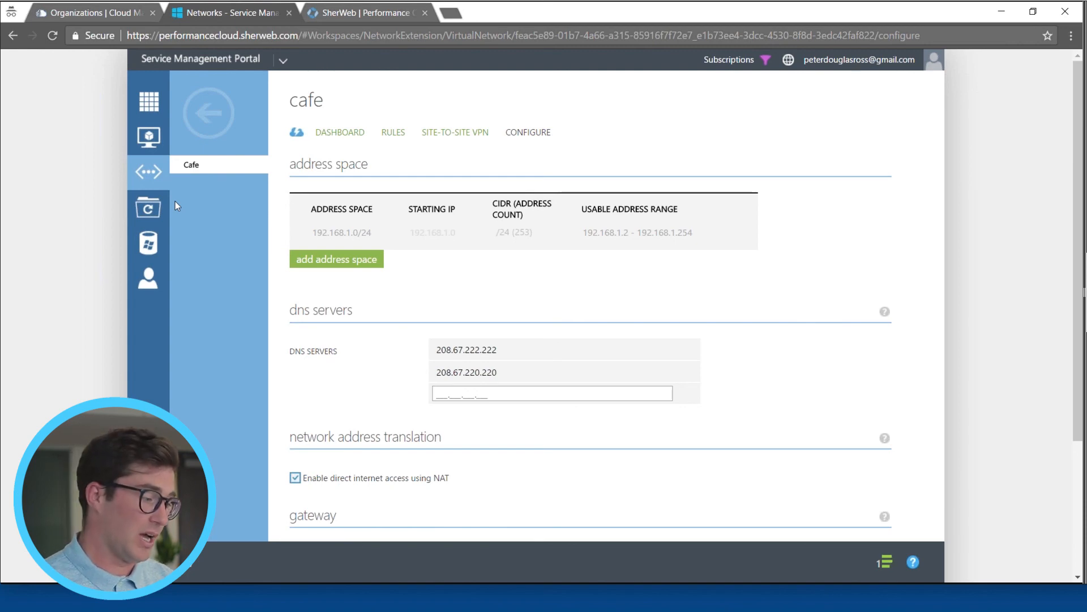
{"action": "left_click", "coordinate": [153, 108]}
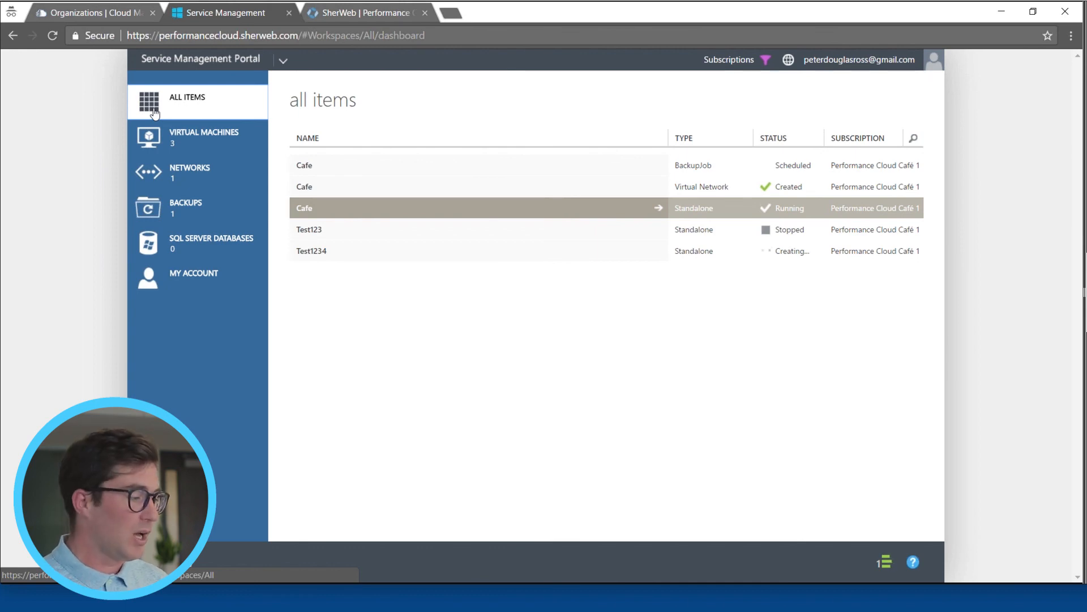
Step: Switch to the Cumulus partner portal and view the co-administrator invitation option in Performance Cloud Café's platform settings
{"action": "left_click", "coordinate": [85, 12]}
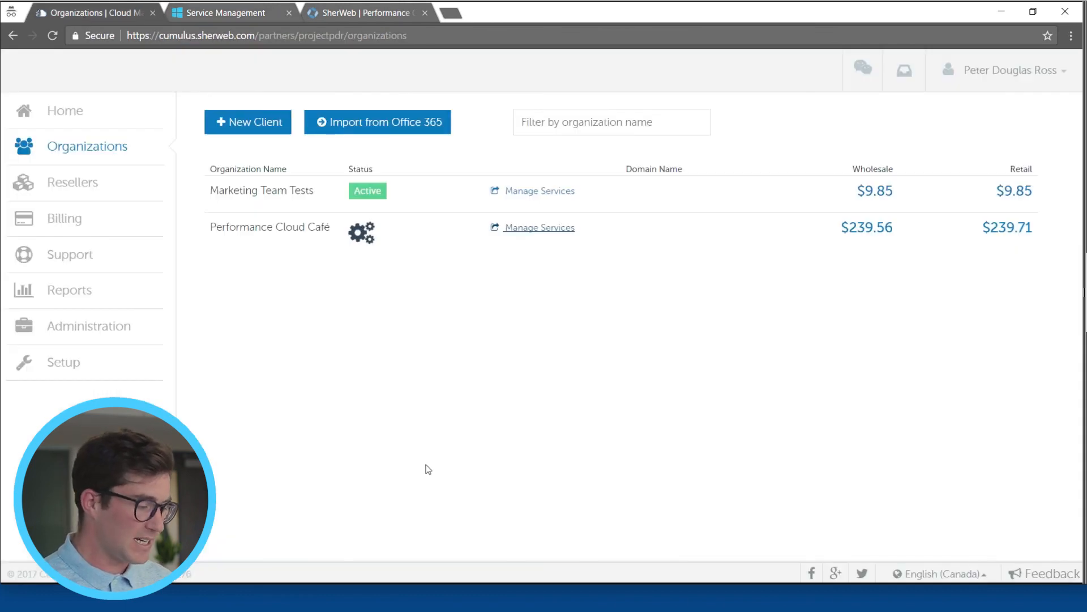
{"action": "left_click", "coordinate": [287, 236]}
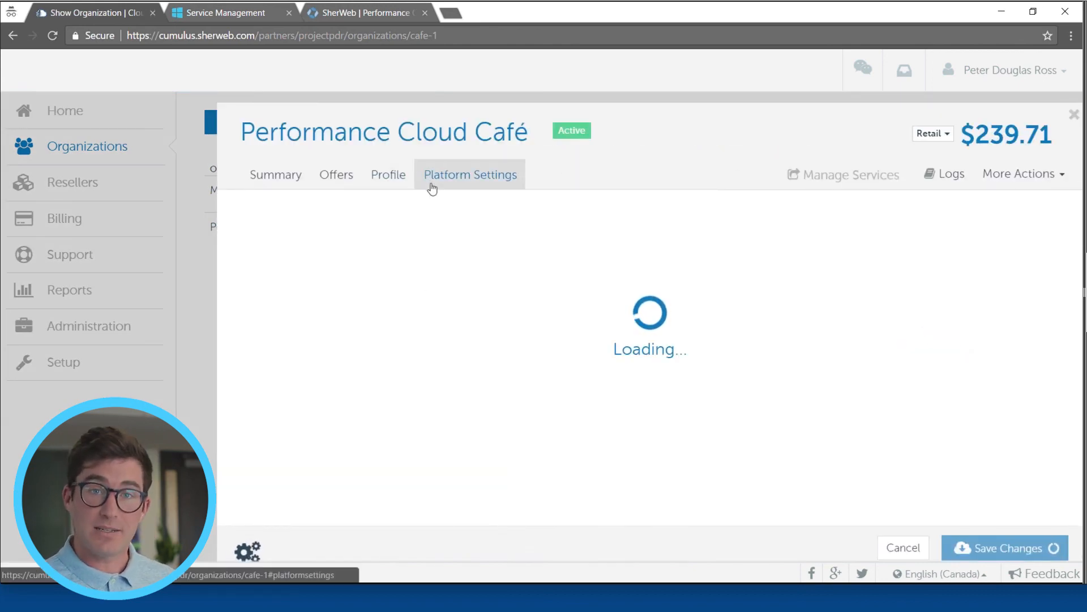
{"action": "left_click", "coordinate": [451, 186]}
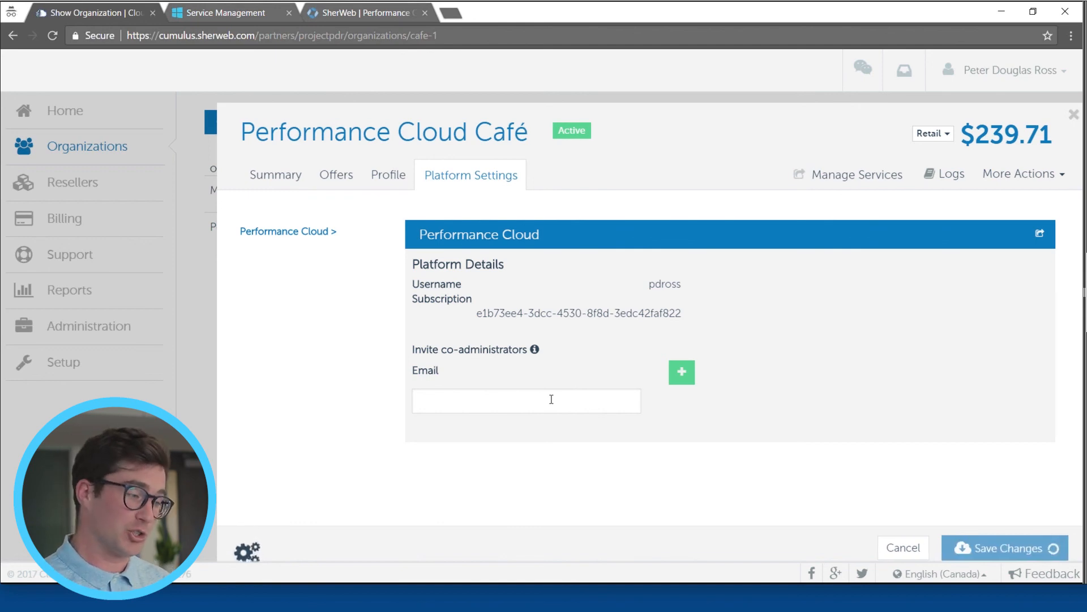
{"action": "left_click", "coordinate": [197, 16]}
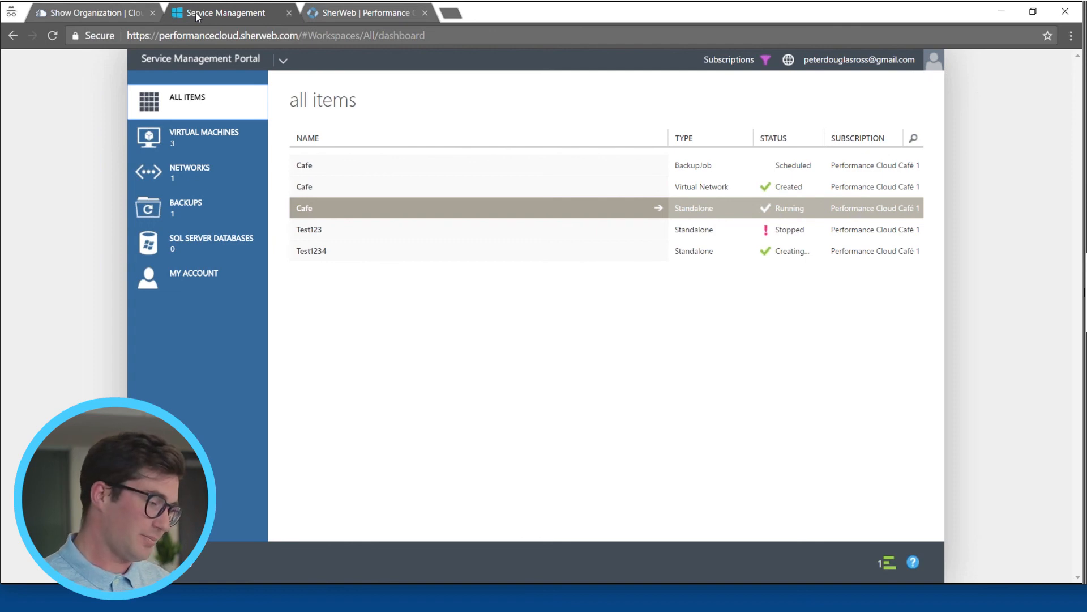
{"action": "left_click", "coordinate": [125, 11]}
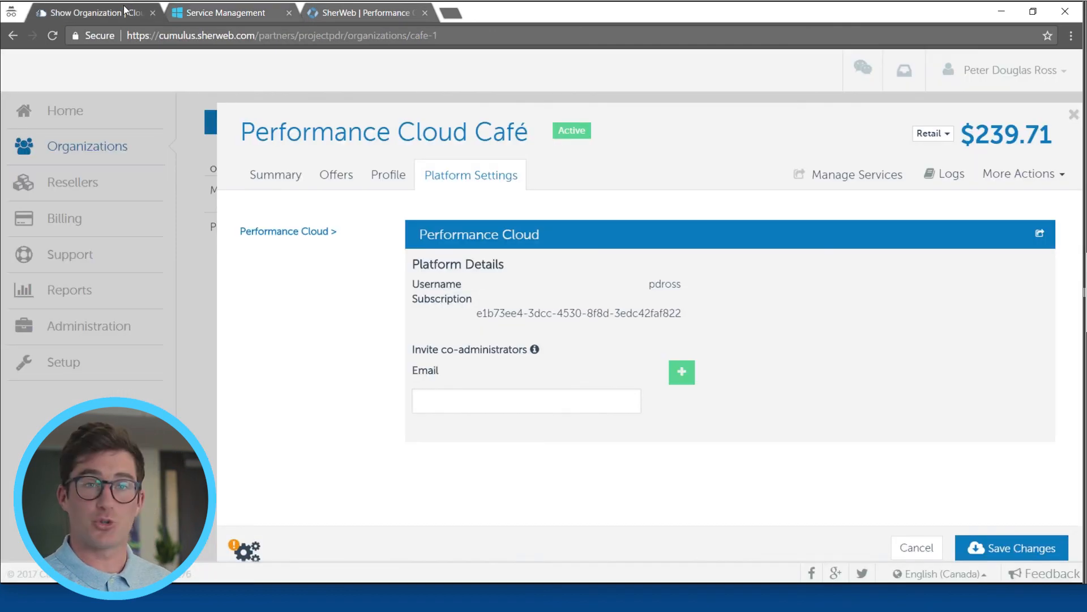